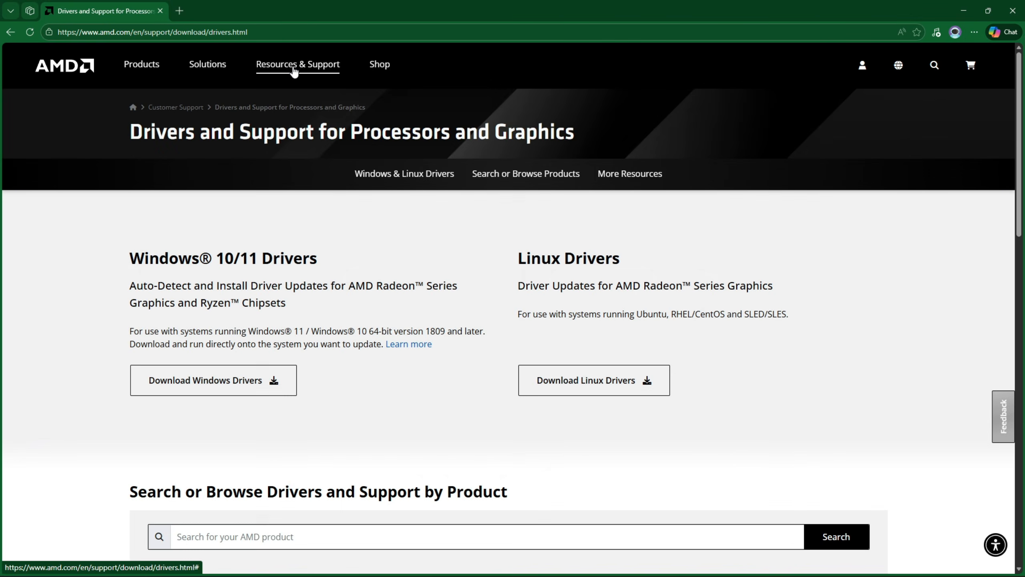
- Download the Ryzen Master overclocking utility for Ryzen 5000 Series processors and later from AMD's site
left_click(295, 70)
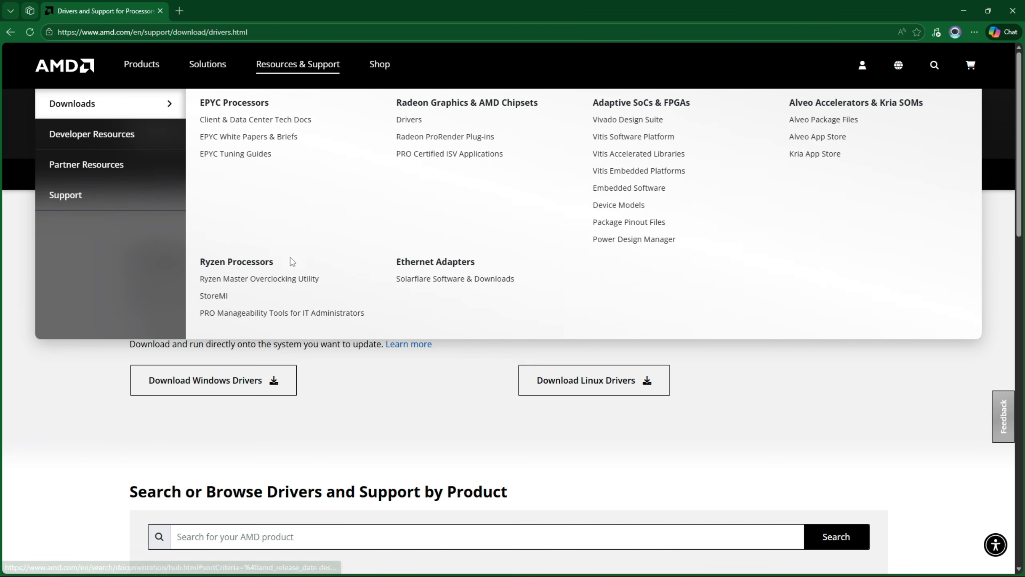
left_click(278, 284)
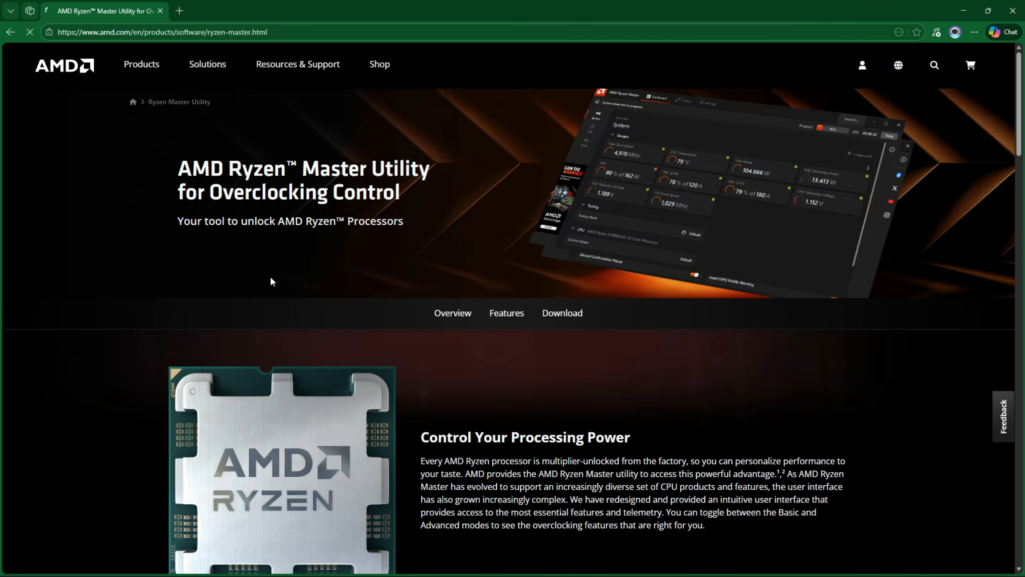
scroll(664, 280, "down", 20)
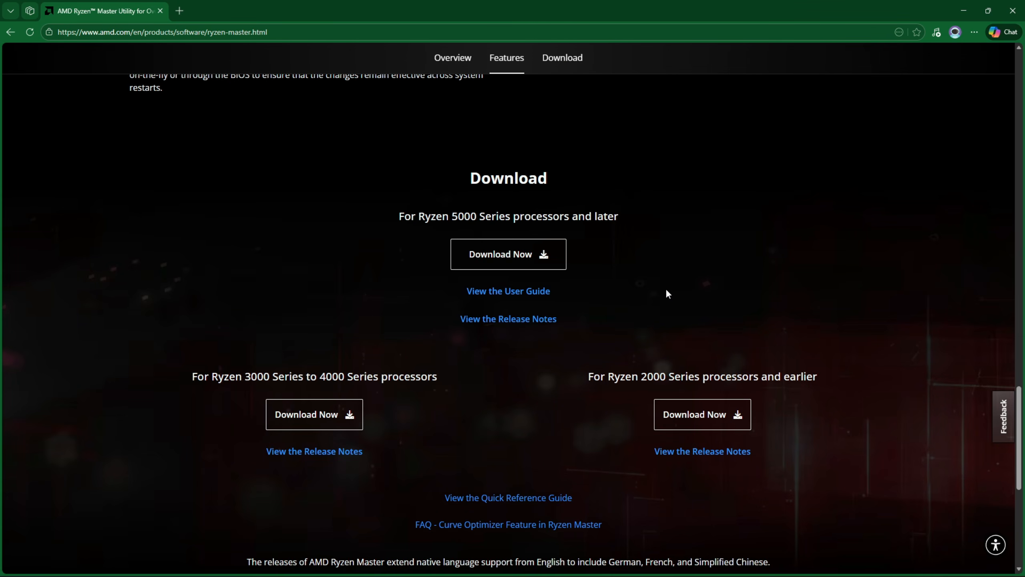
left_click(534, 258)
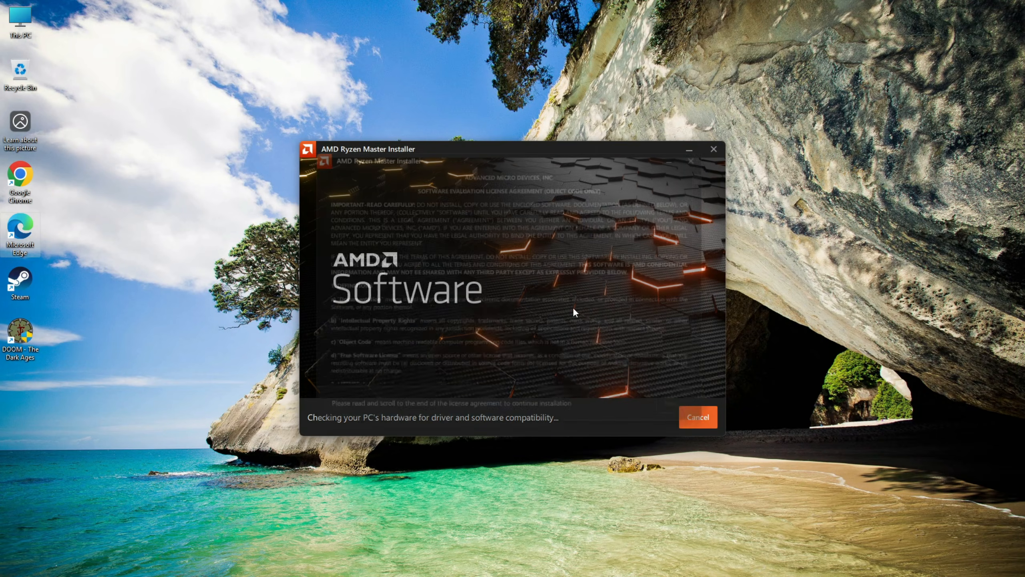
- Install AMD Ryzen Master and exit the installer with the option to launch the software enabled
left_click_drag(724, 162, 723, 394)
left_click(686, 421)
left_click(678, 422)
left_click(699, 417)
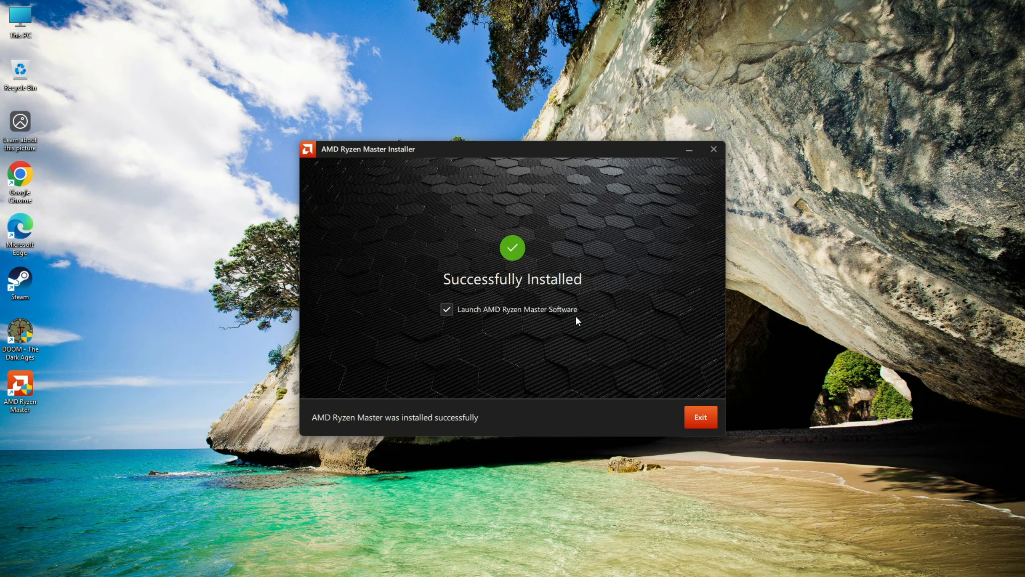
left_click(695, 419)
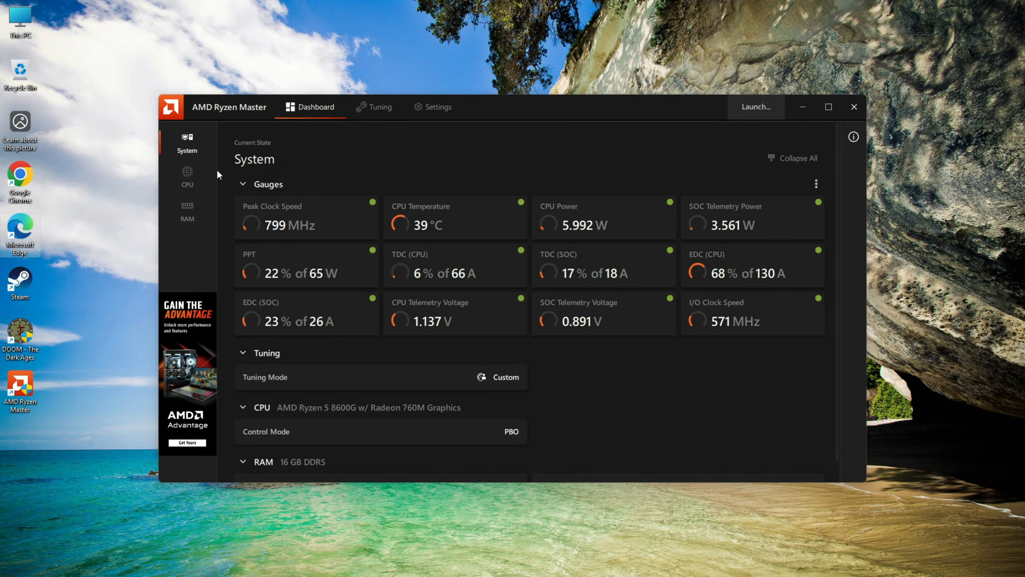
- Examine the current CPU readings and the RAM clocks, voltages and DRAM timings on the dashboard
left_click(194, 184)
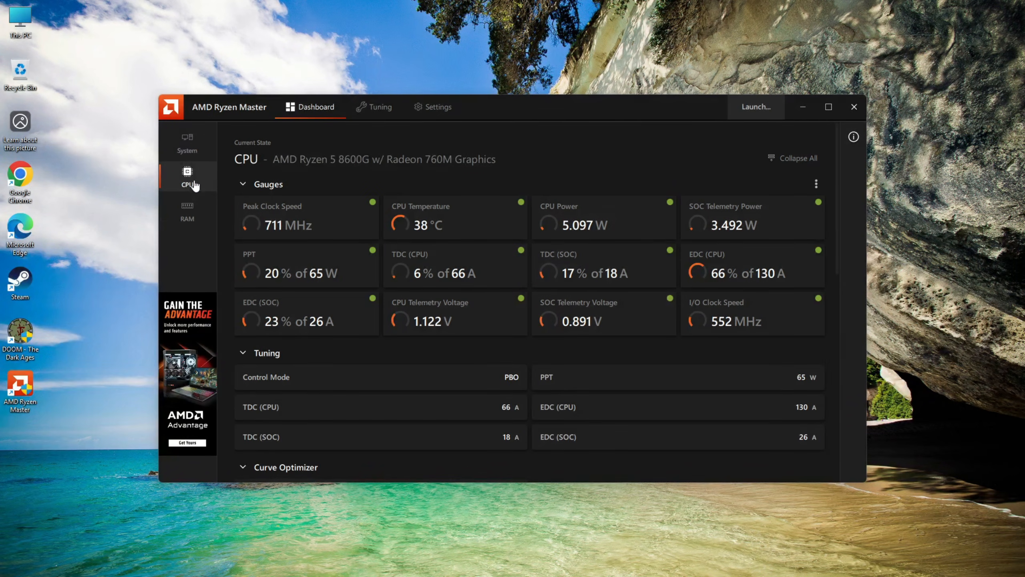
left_click(197, 220)
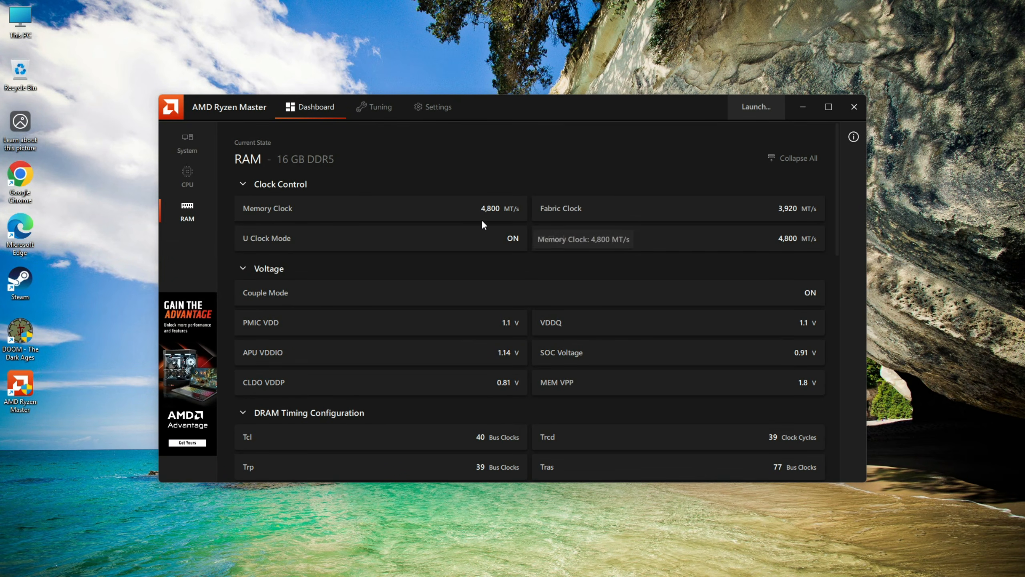
scroll(350, 340, "down", 3)
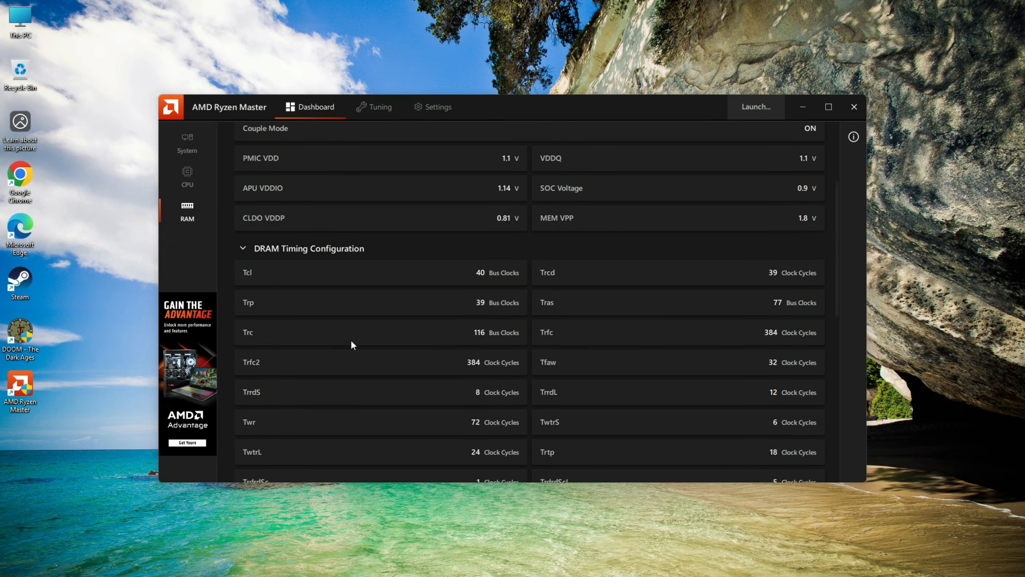
scroll(327, 321, "down", 3)
- Turn on Write PBO to BIOS in the preferences and apply the change
left_click(435, 113)
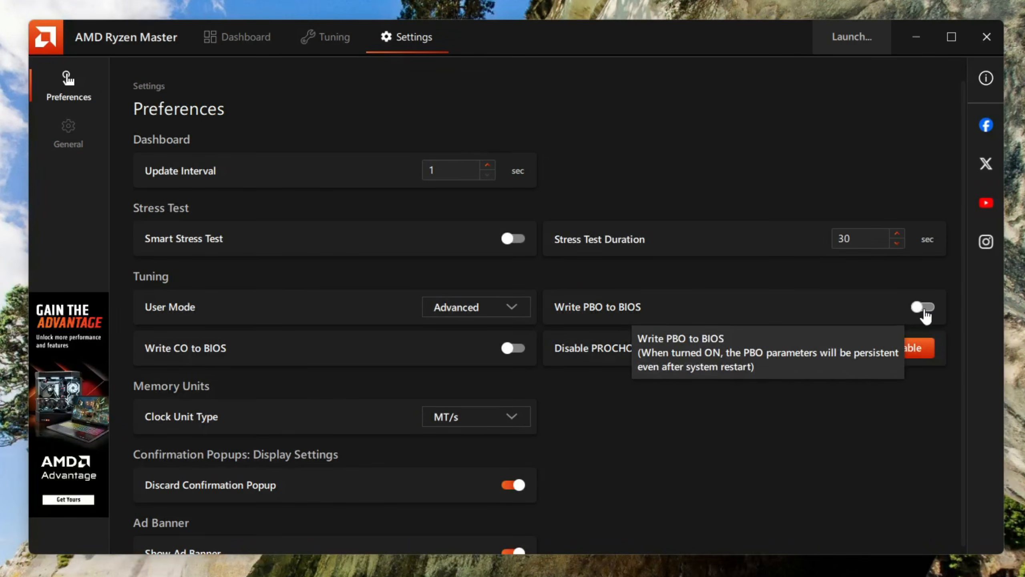
left_click(924, 309)
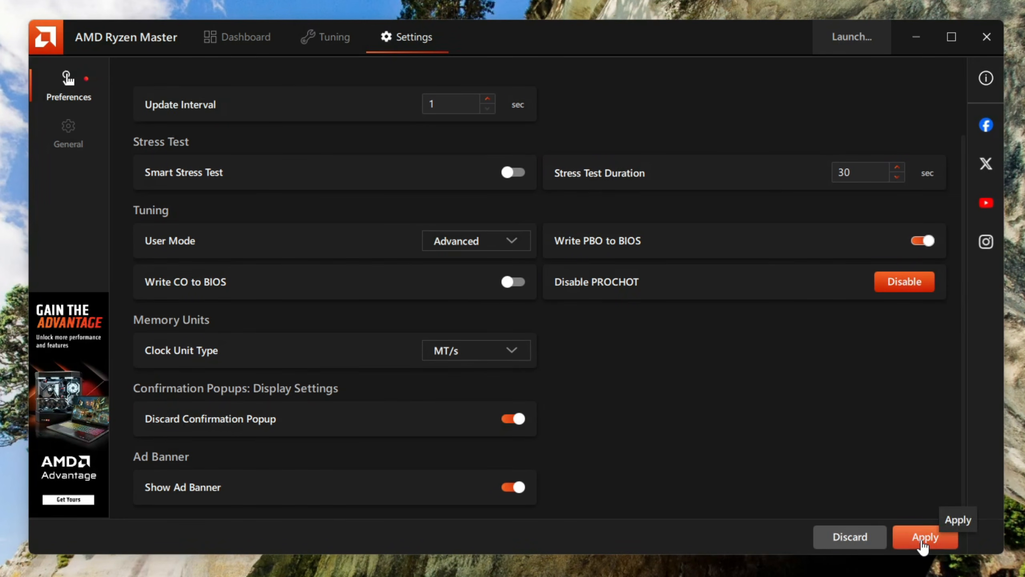
left_click(924, 541)
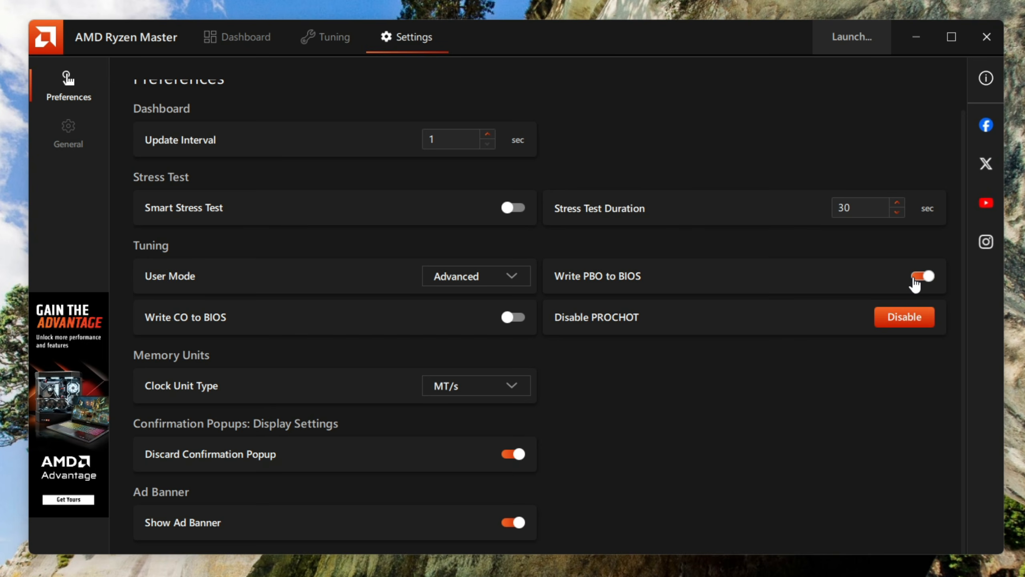
- Turn Write PBO to BIOS back off in the preferences and apply the change
mouse_move(915, 284)
left_click(930, 278)
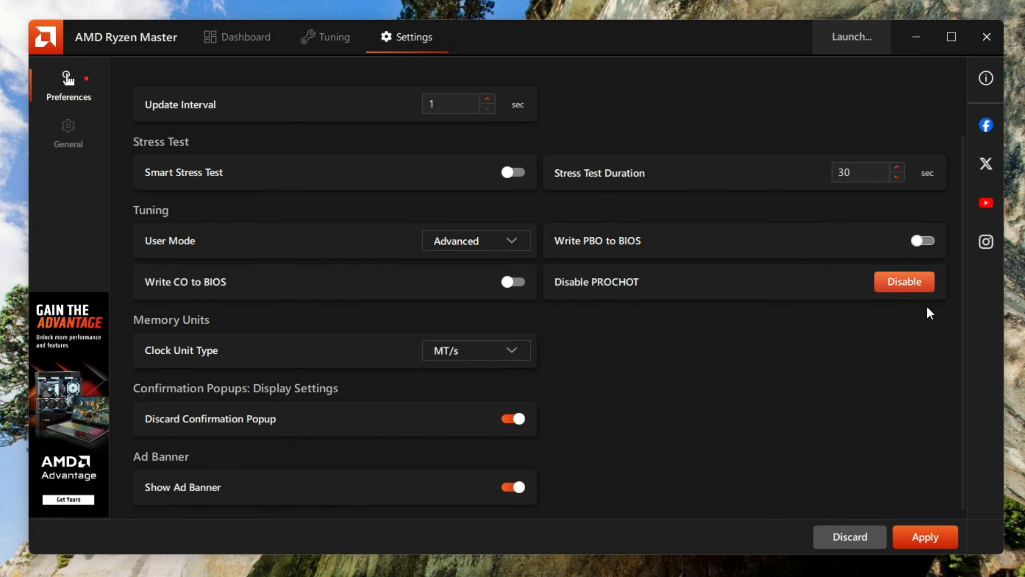
left_click(919, 539)
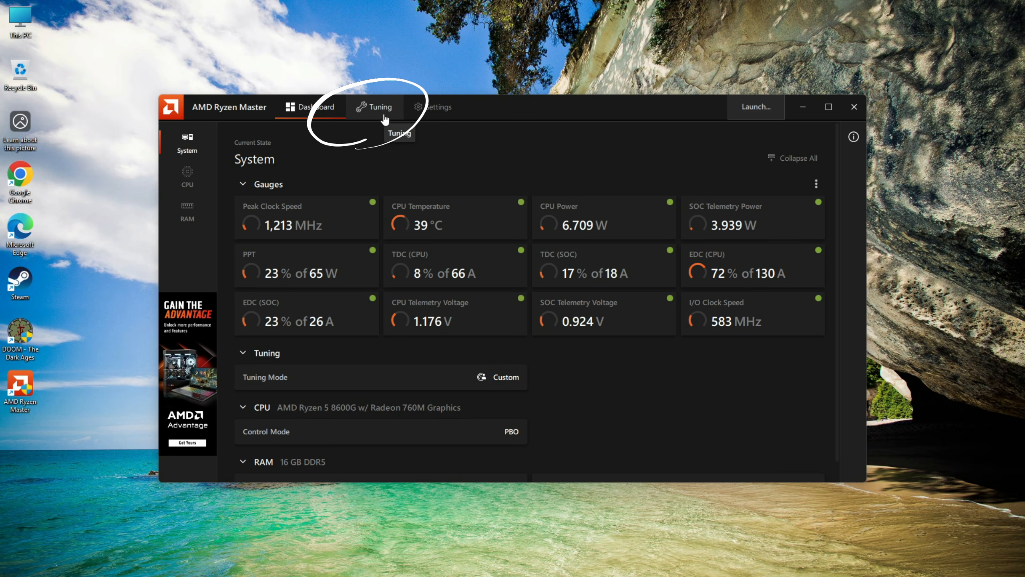
- Start tuning by accepting the overclocking warning and choosing the Advanced user mode
left_click(384, 115)
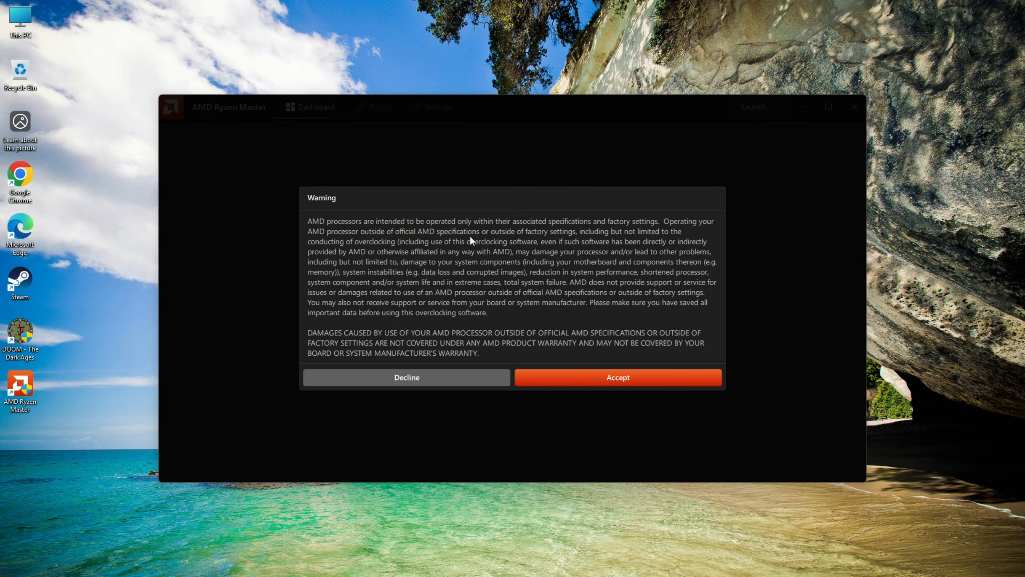
left_click(597, 380)
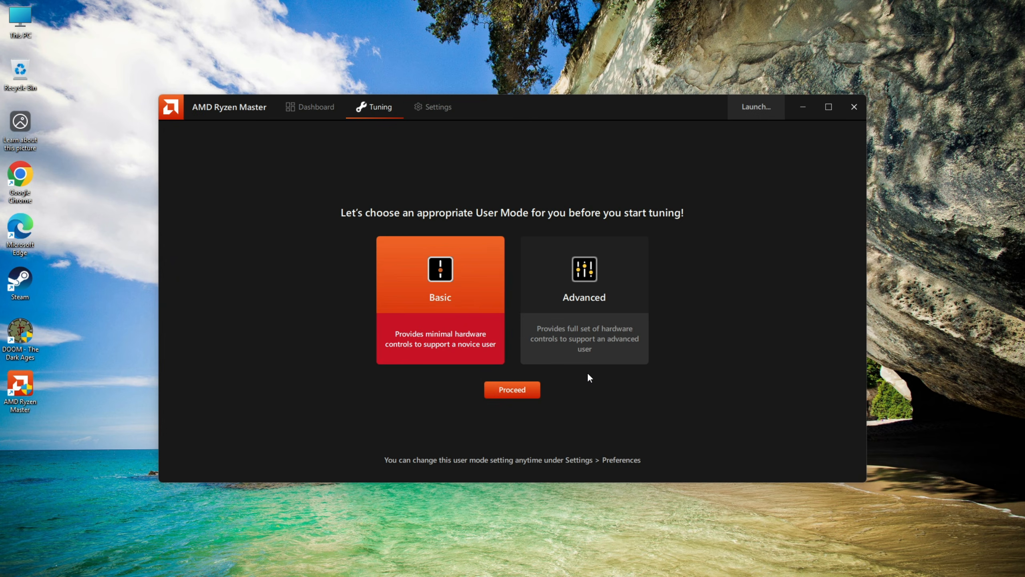
left_click(573, 298)
left_click(526, 392)
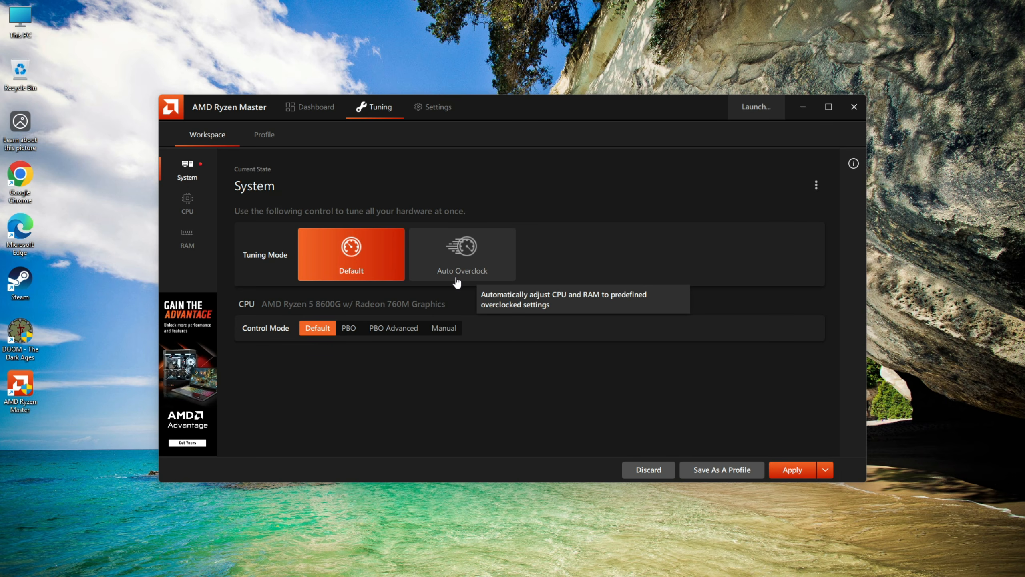
- Try the Auto Overclock tuning mode, examine its summary of proposed CPU changes, and cancel applying them
left_click(455, 279)
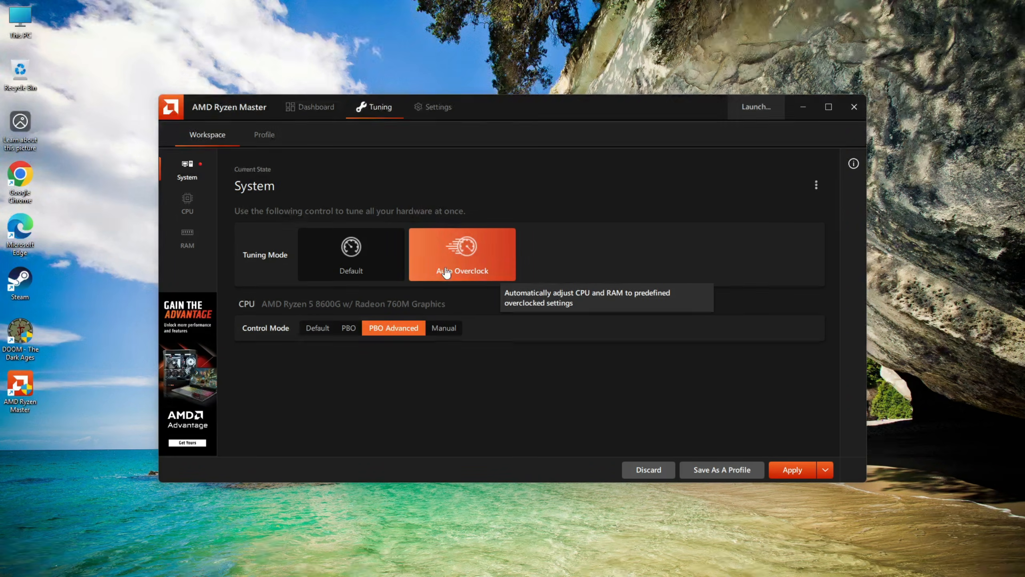
left_click(801, 471)
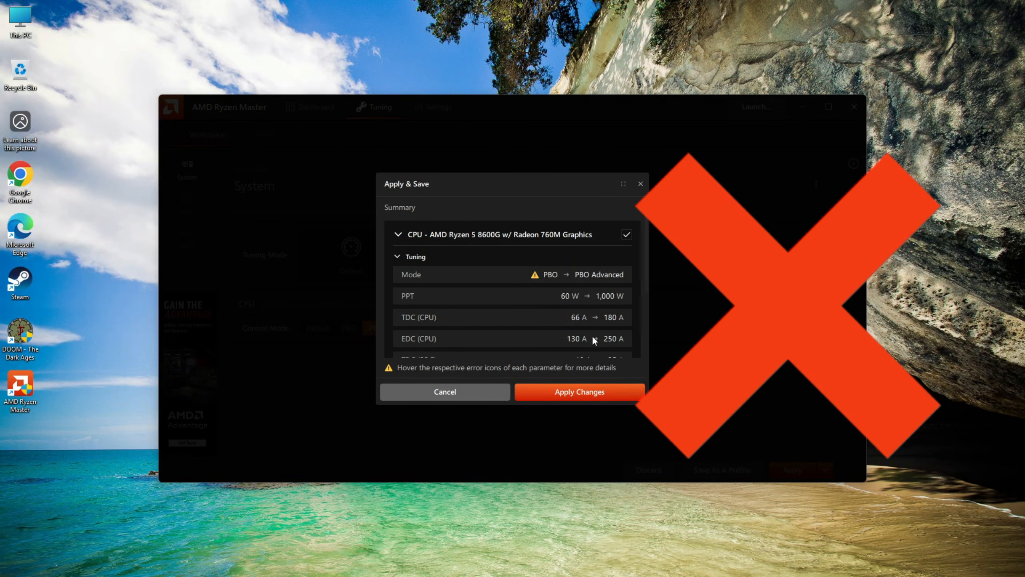
scroll(593, 337, "down", 3)
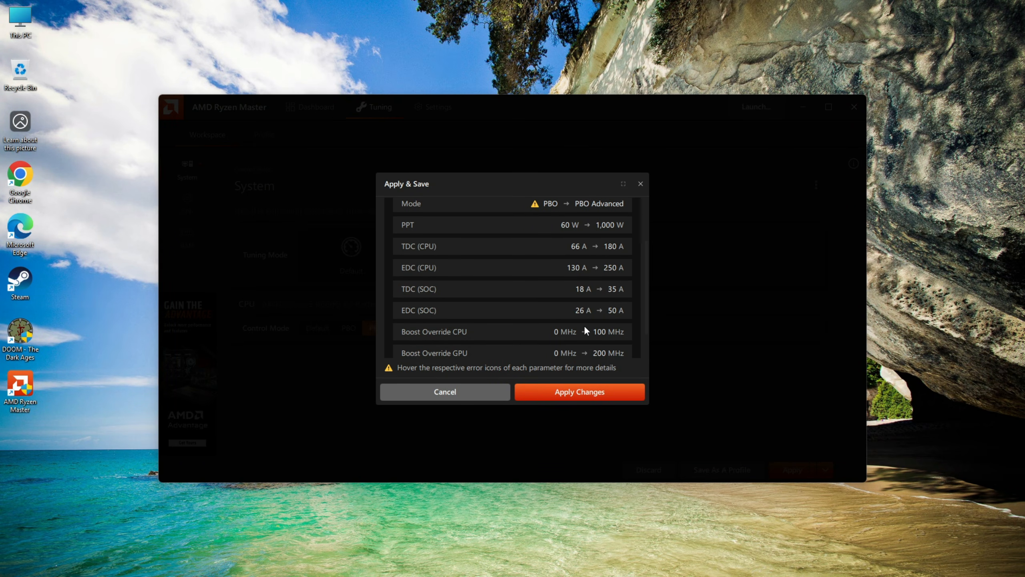
scroll(585, 327, "down", 1)
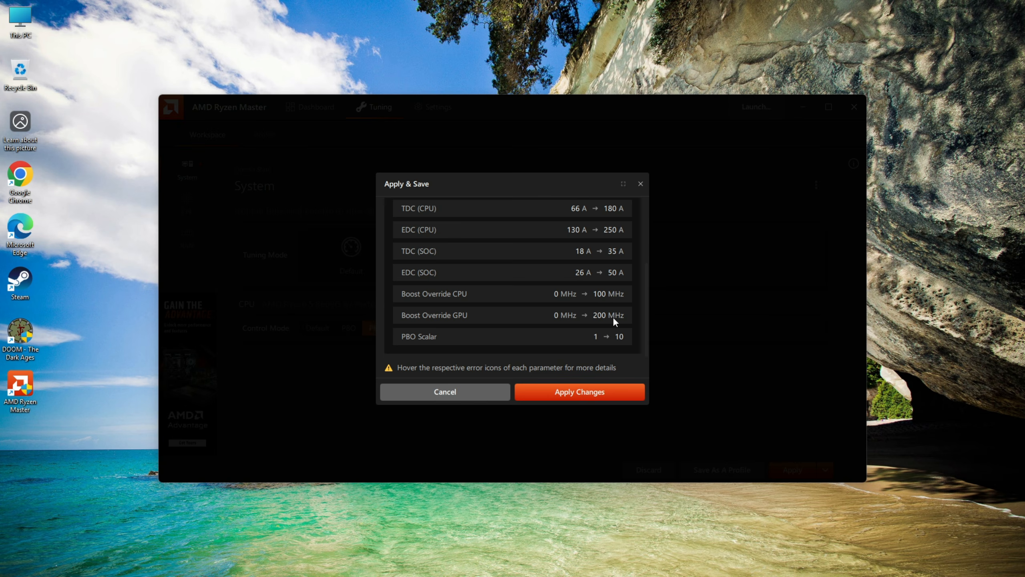
left_click(483, 393)
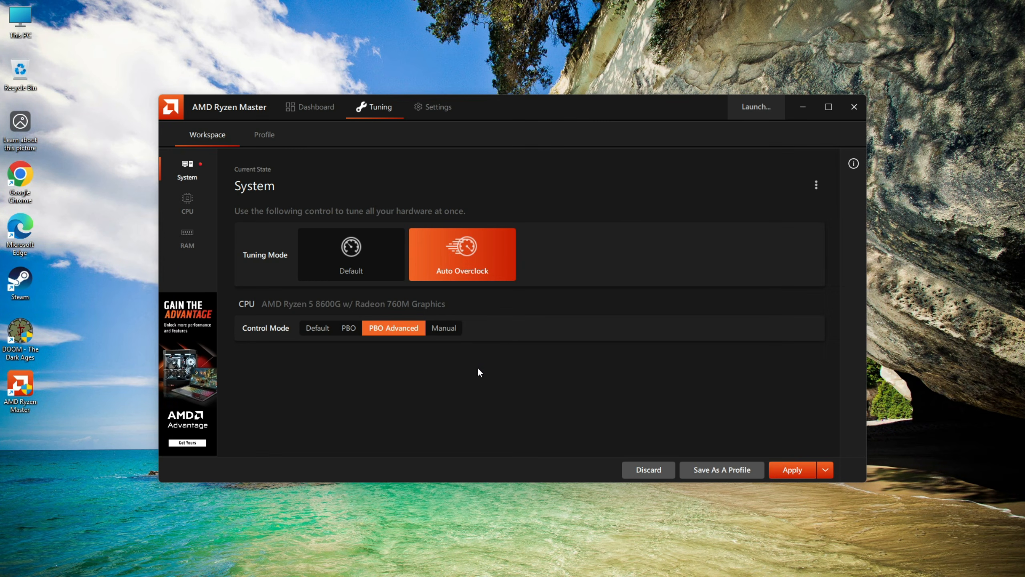
- Look at the Manual CPU control mode, switch to PBO Advanced, and set PPT to 120 W
left_click(448, 331)
left_click(540, 343)
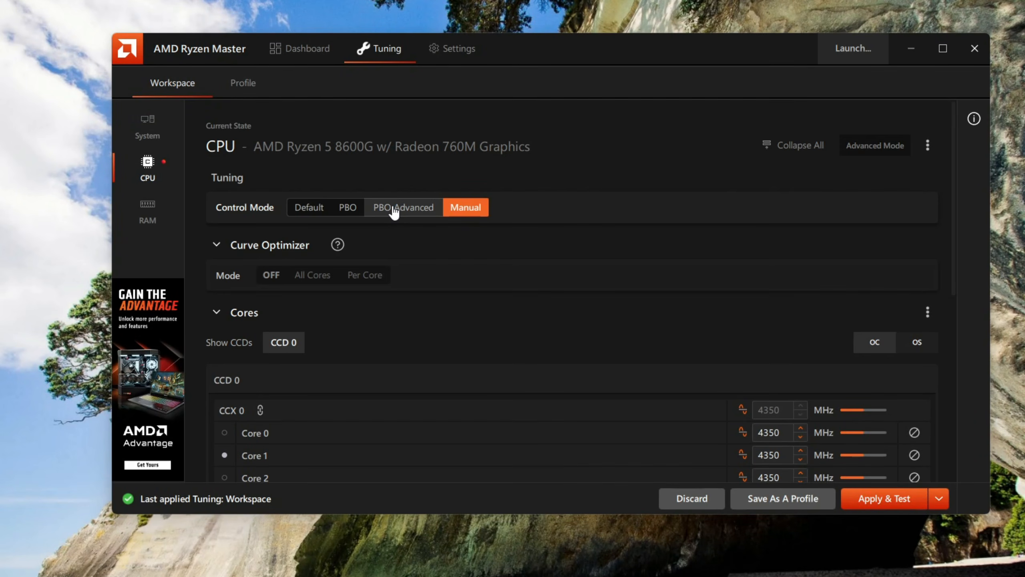
left_click(394, 212)
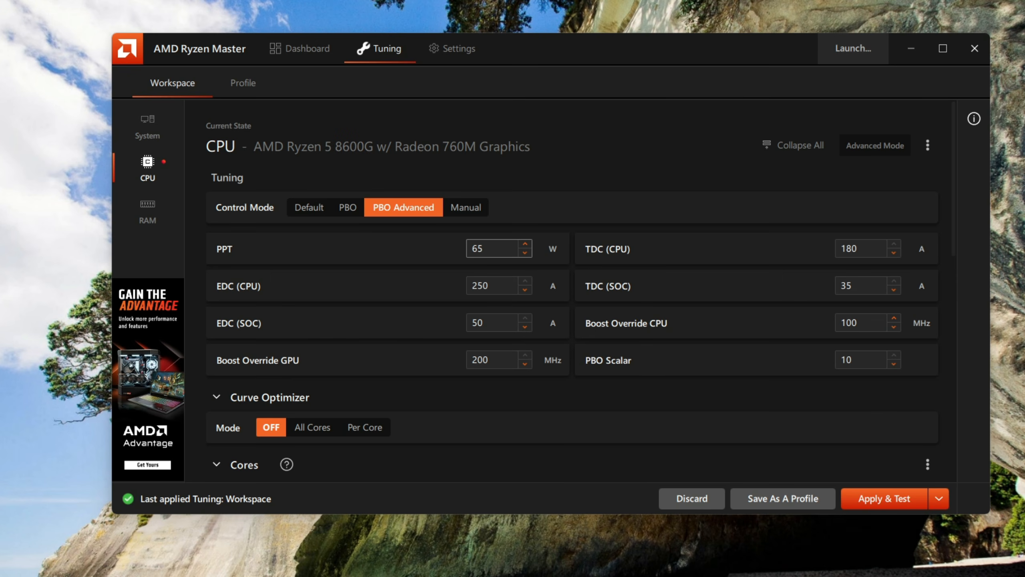
key("BackSpace")
type("120")
- Set the CPU's Curve Optimizer mode to All Cores
scroll(955, 218, "down", 3)
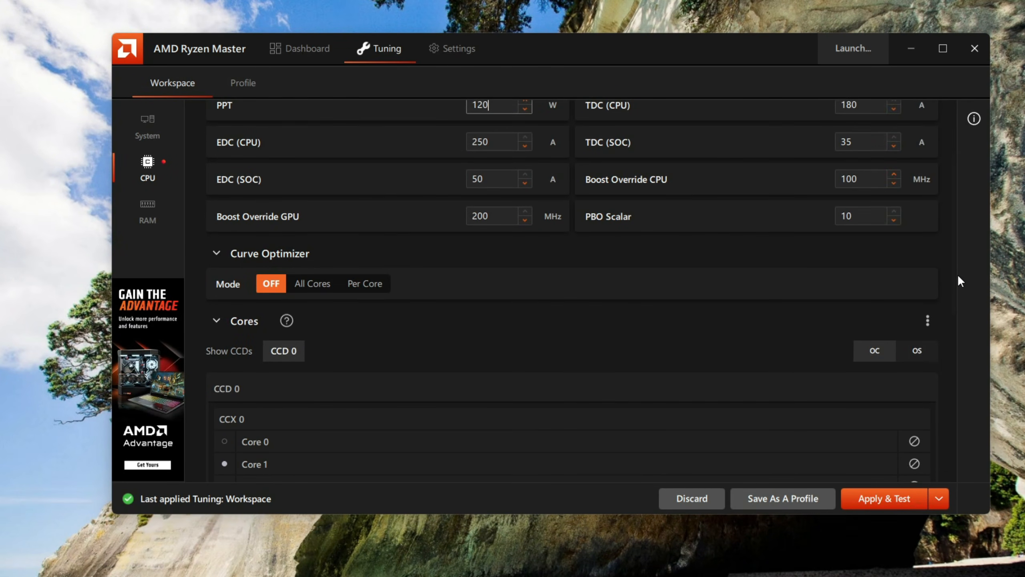
scroll(958, 273, "down", 2)
scroll(954, 348, "down", 2)
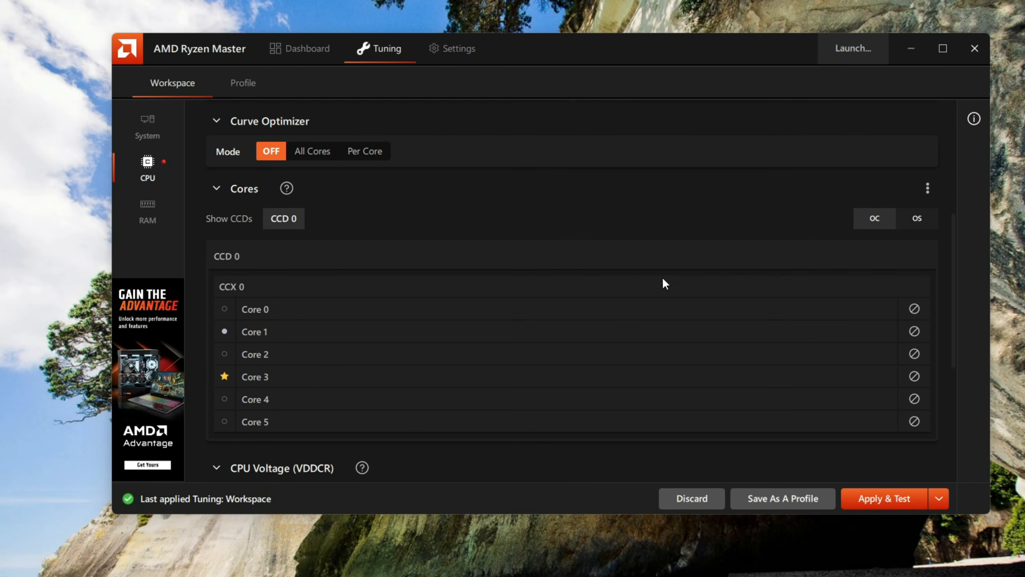
left_click(328, 161)
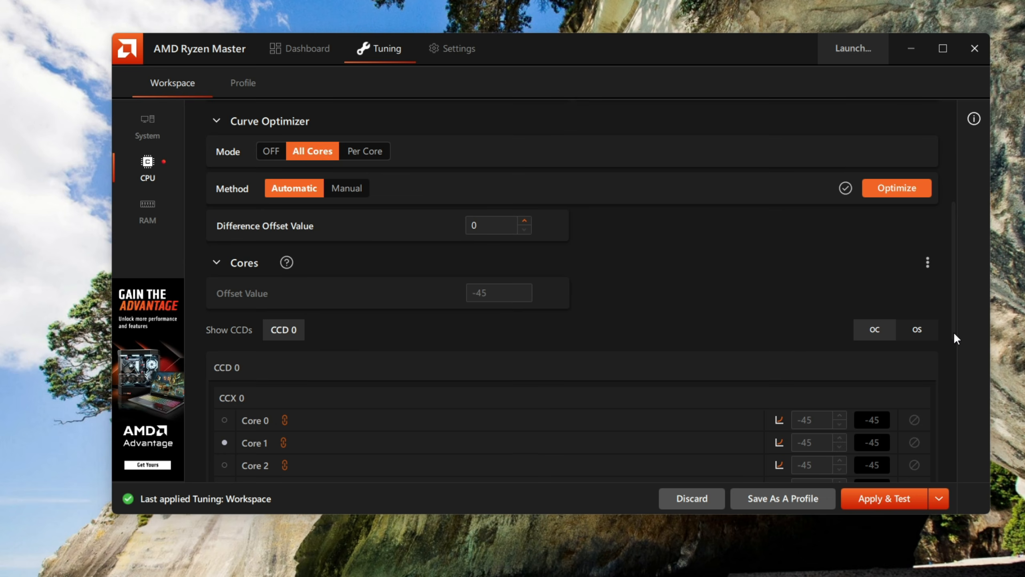
- Switch Integrated Graphics to Manual mode with a frequency of 3000 MHz and a max voltage of 1.15 V
left_click_drag(953, 332, 953, 472)
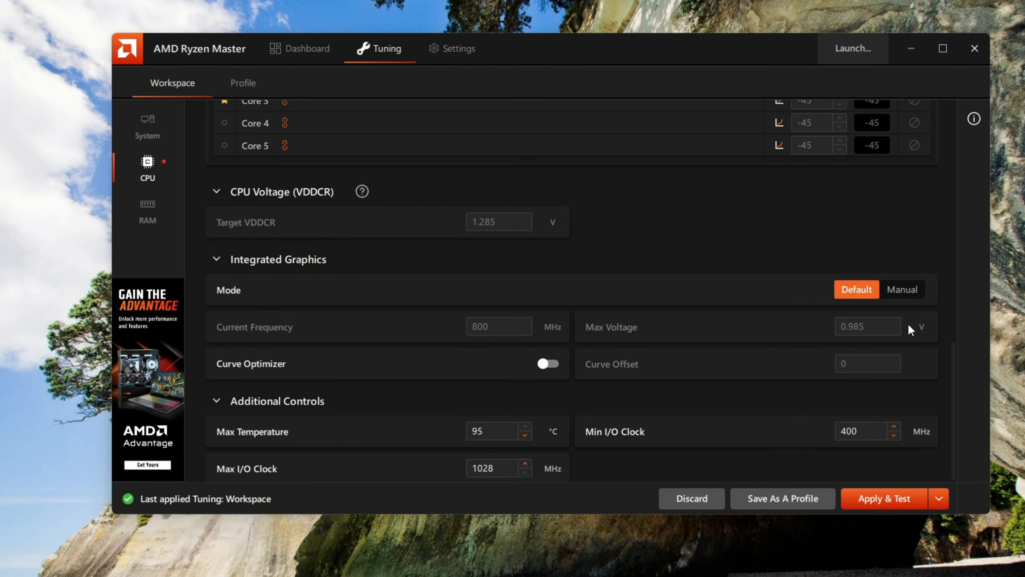
left_click(905, 290)
left_click(496, 328)
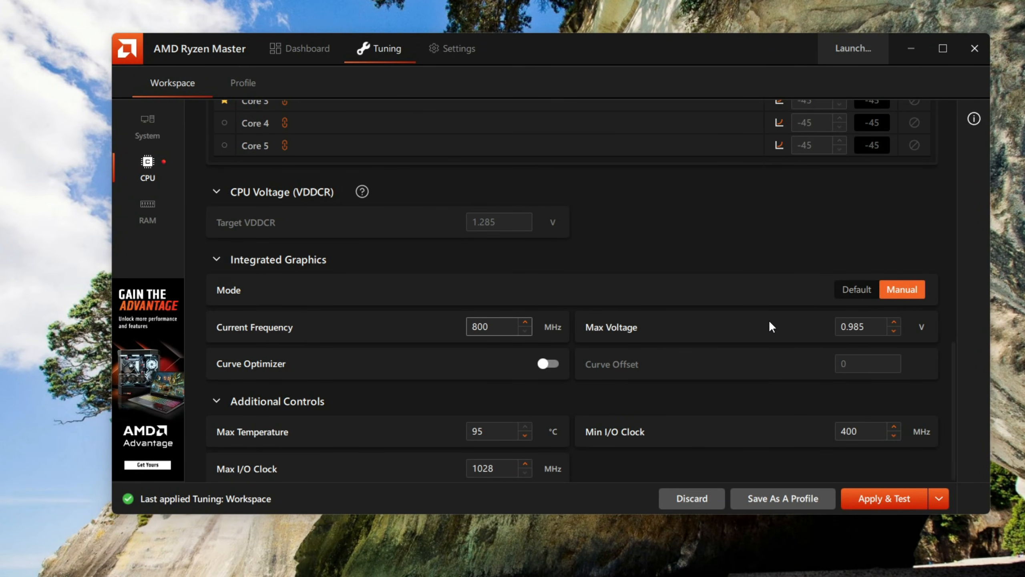
type("000")
left_click(870, 328)
key("BackSpace")
key("BackSpace")
key("BackSpace")
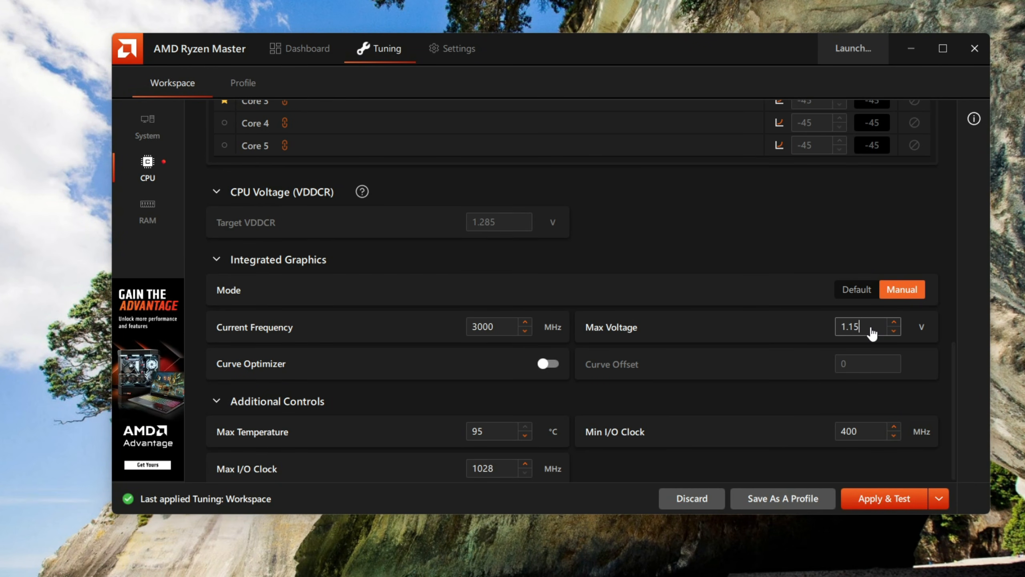
- Set Min I/O Clock to 1028 MHz under Additional Controls and select the Max I/O Clock value
left_click(855, 433)
key("BackSpace")
key("BackSpace")
key("BackSpace")
type("1028")
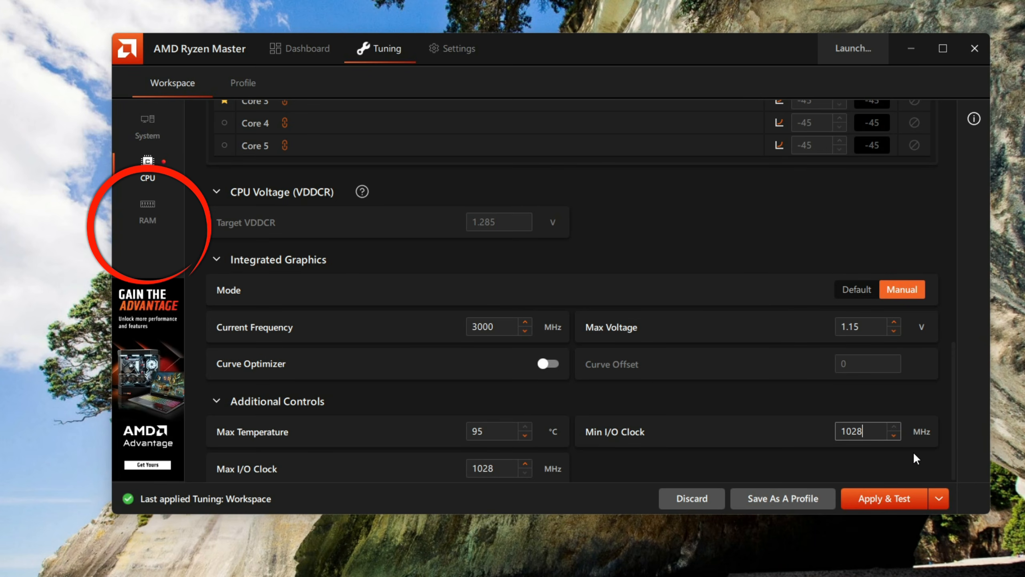
left_click(496, 472)
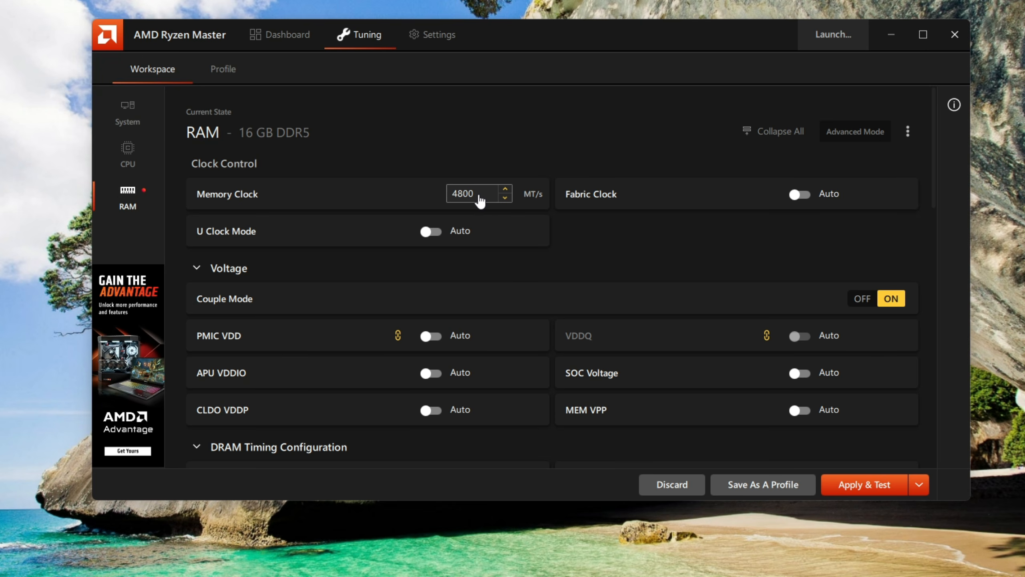
- Set the RAM's Memory Clock to 6000 MT/s
key("BackSpace")
key("BackSpace")
key("BackSpace")
key("BackSpace")
type("6000")
- Switch the RAM's SOC Voltage from automatic to manual control and set it to 1.2 V
left_click(797, 372)
left_click(830, 378)
key("BackSpace")
key("BackSpace")
key("BackSpace")
type("1.2")
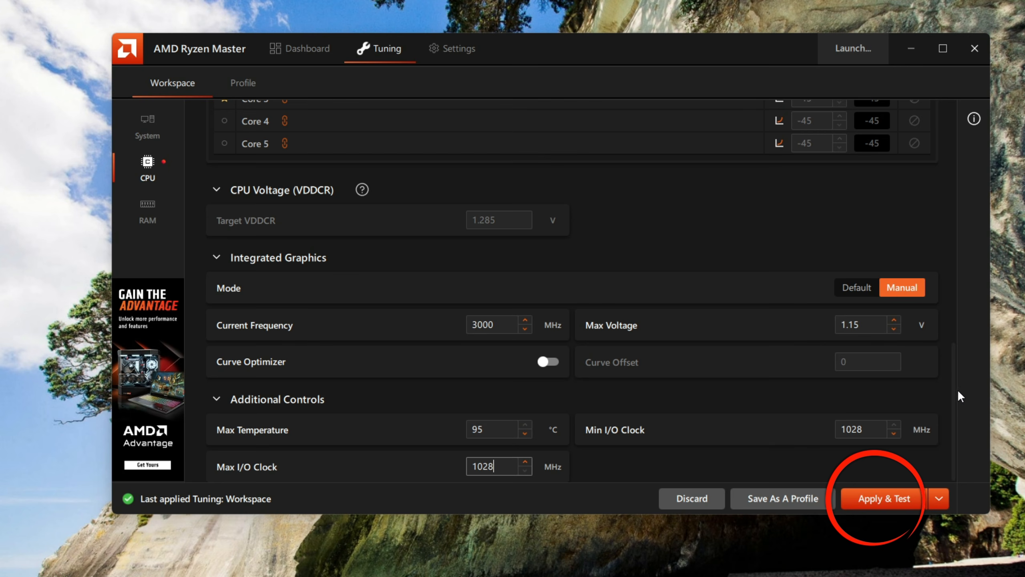
- Apply and test the tuning changes, restart the system and continue applying the remaining profile settings
scroll(953, 385, "up", 8)
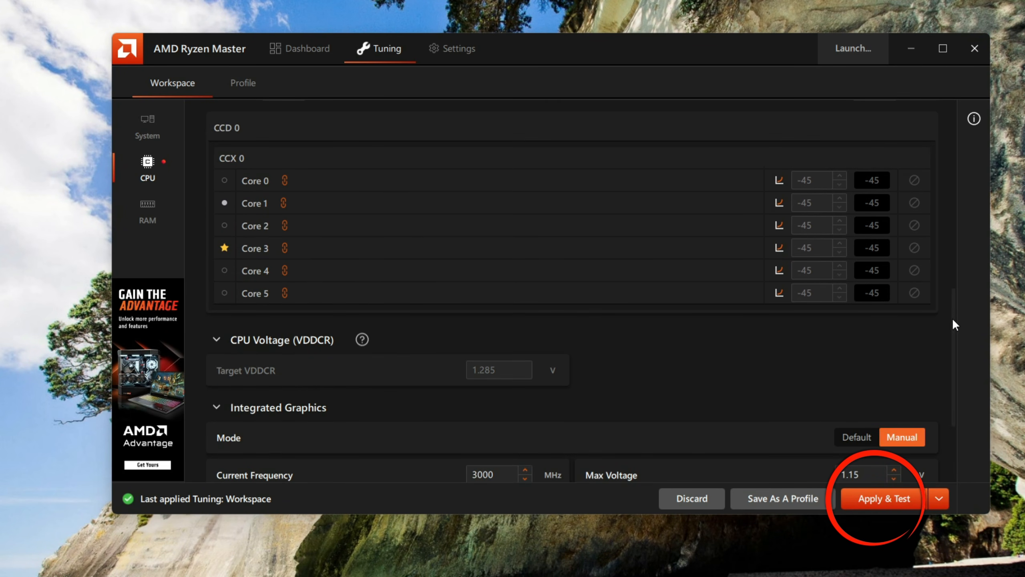
scroll(950, 263, "up", 4)
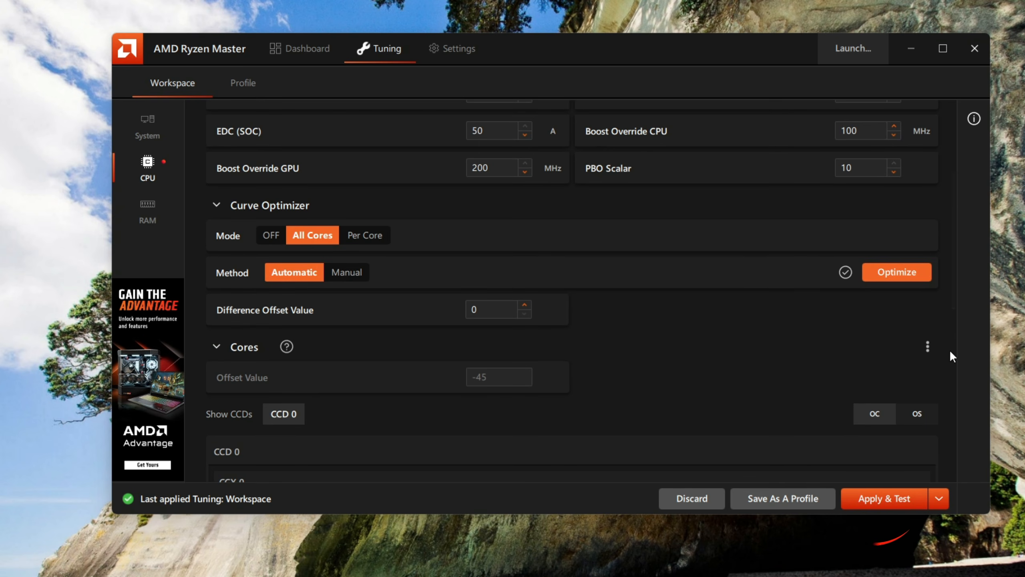
left_click(904, 496)
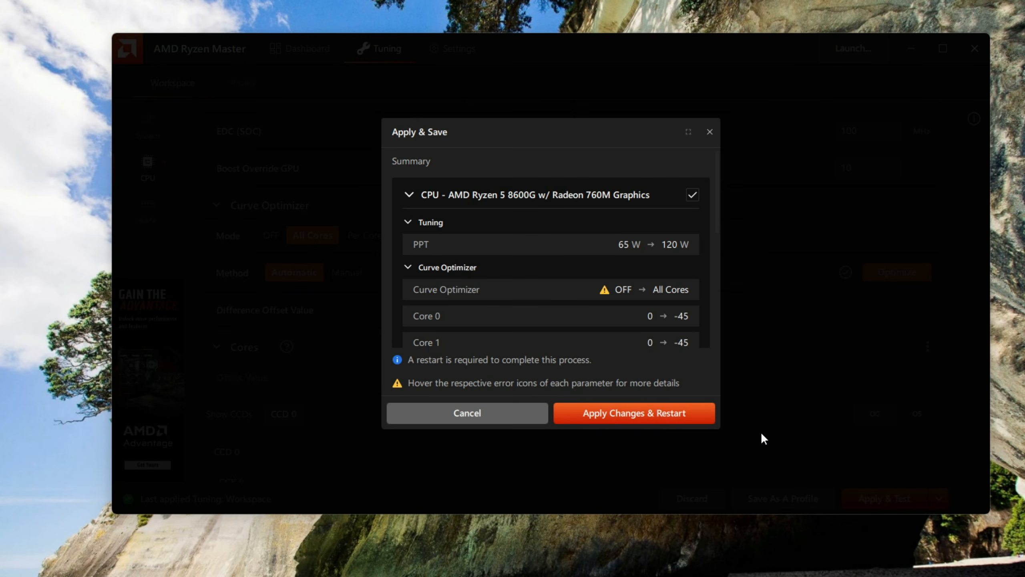
left_click(691, 416)
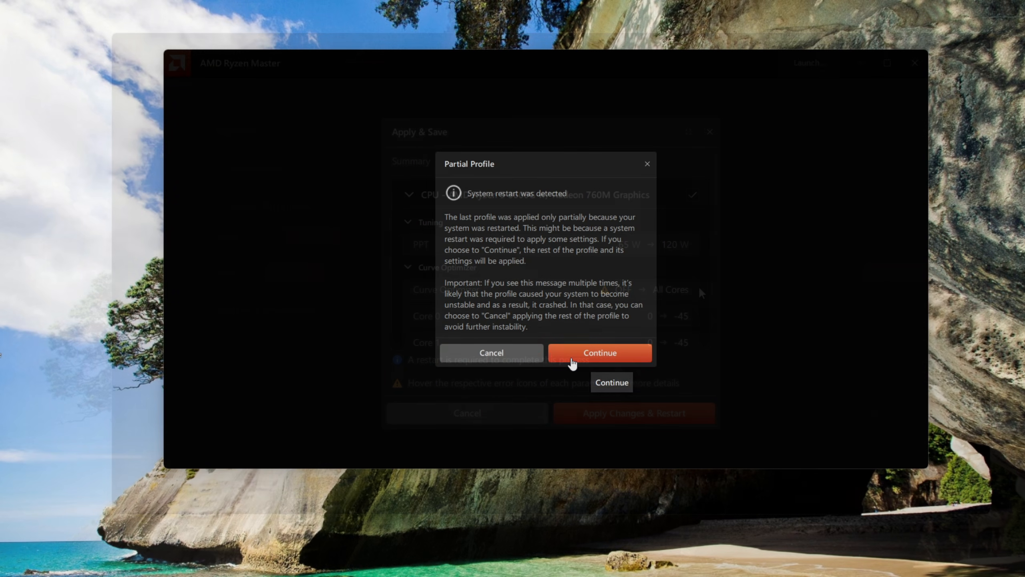
left_click(602, 357)
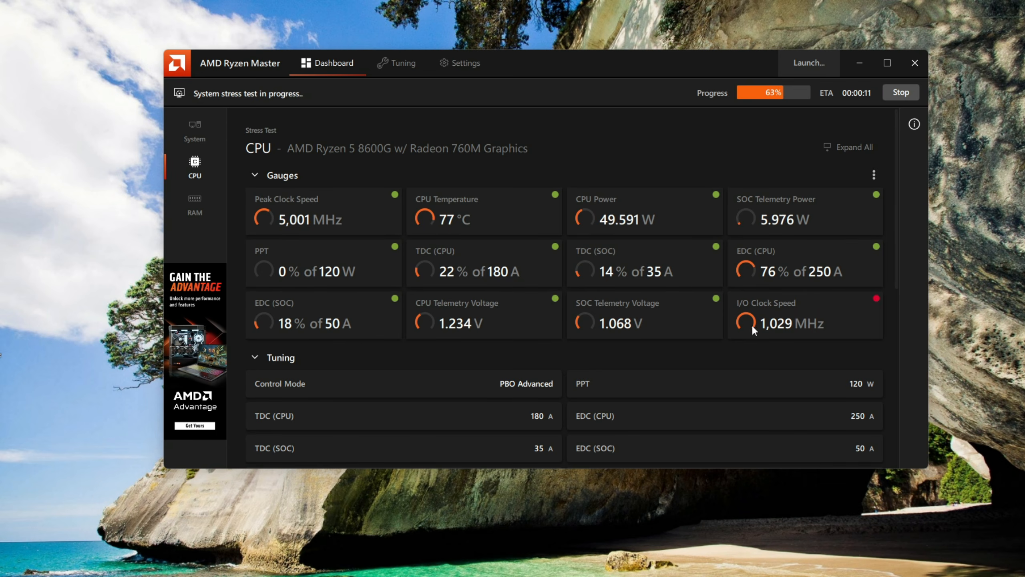
- Review the CPU readings during the stress test, dismiss its result and check the CPU and RAM tuning pages
left_click_drag(896, 167, 846, 354)
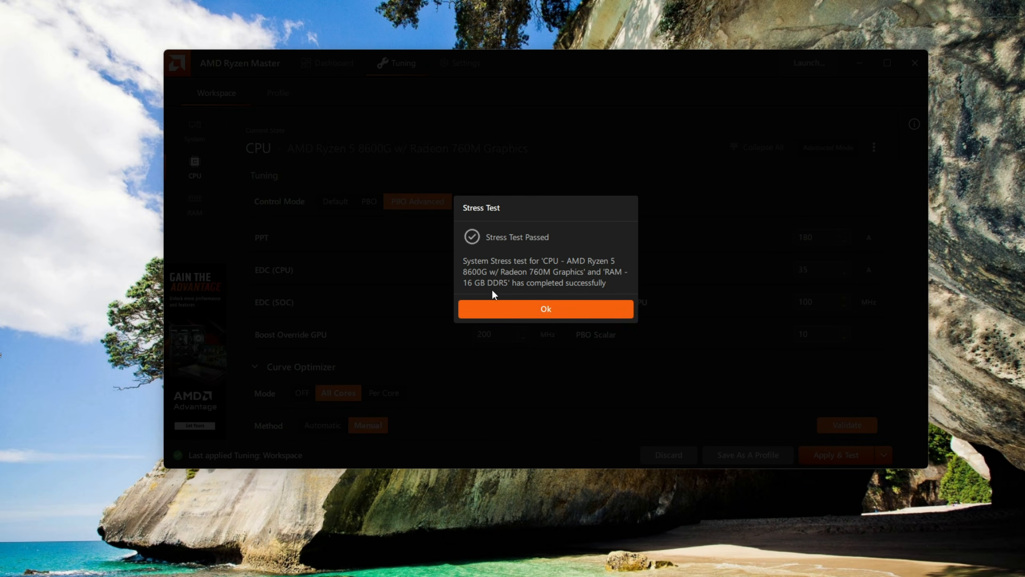
left_click(546, 310)
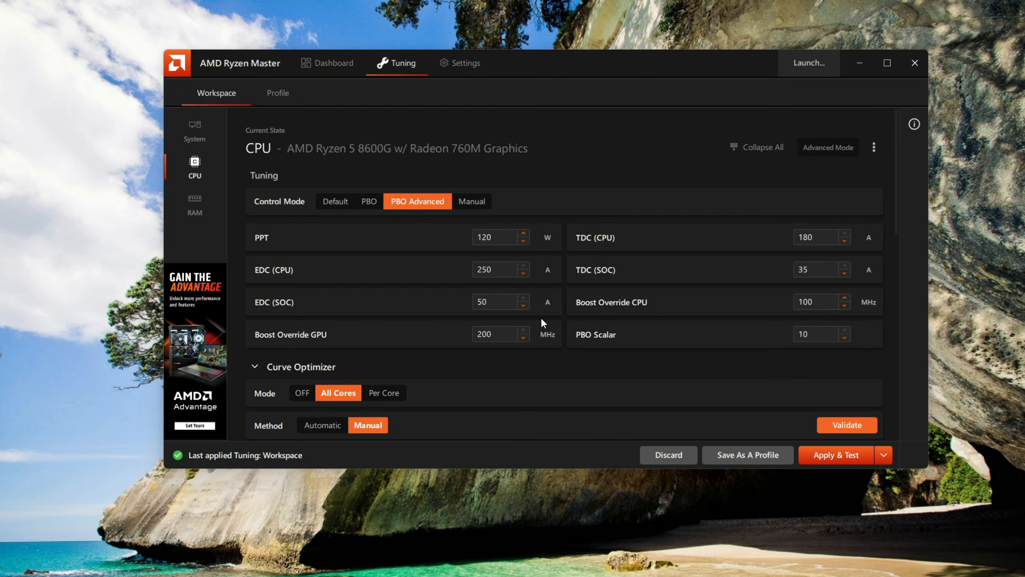
scroll(690, 311, "down", 2)
scroll(690, 312, "up", 1)
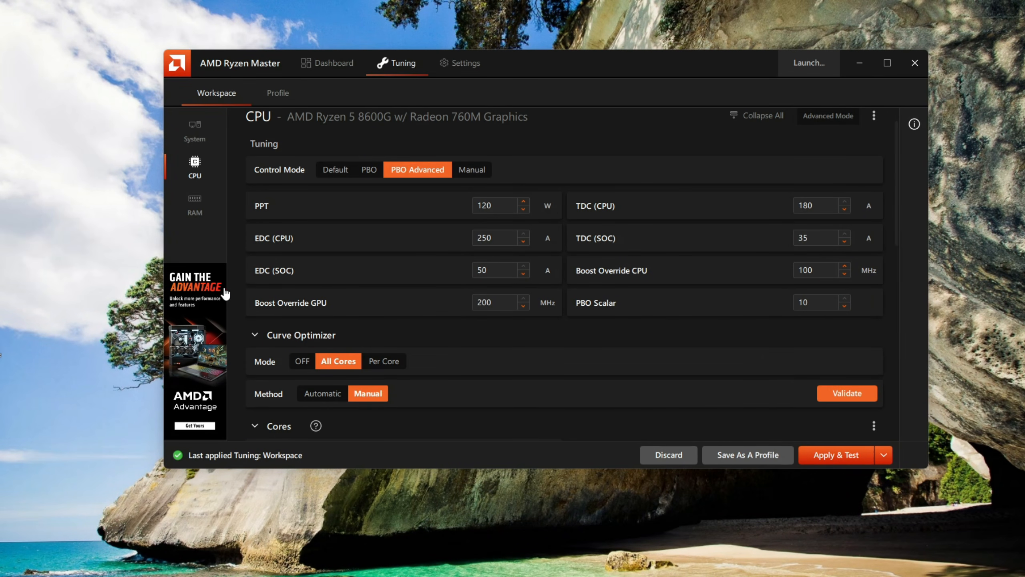
left_click(196, 206)
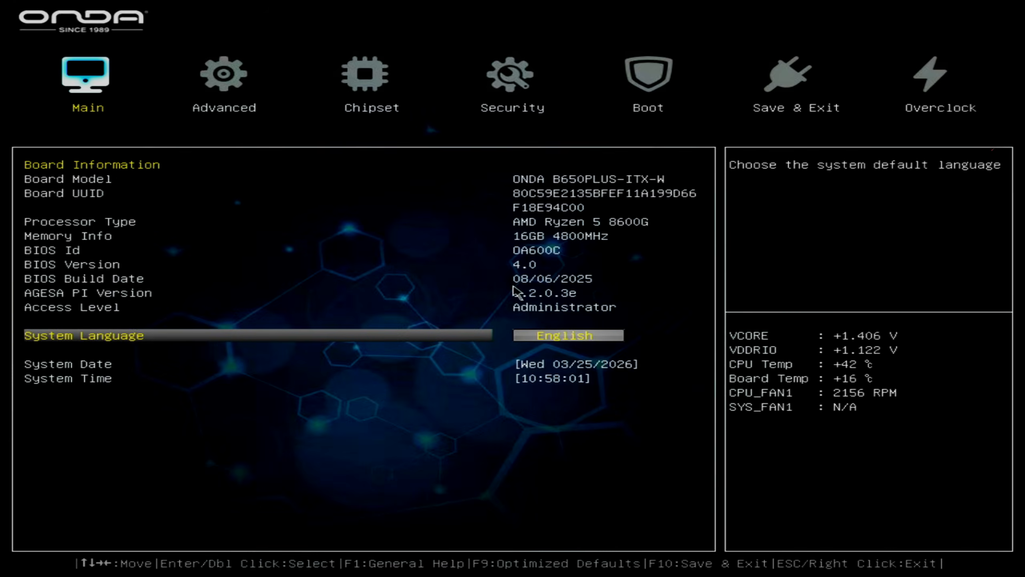
- In the motherboard BIOS, open the Memory Overclocking settings and set Memory Overclocking Profile to Custom
key("Right")
key("Right")
key("Right")
key("Right")
key("Right")
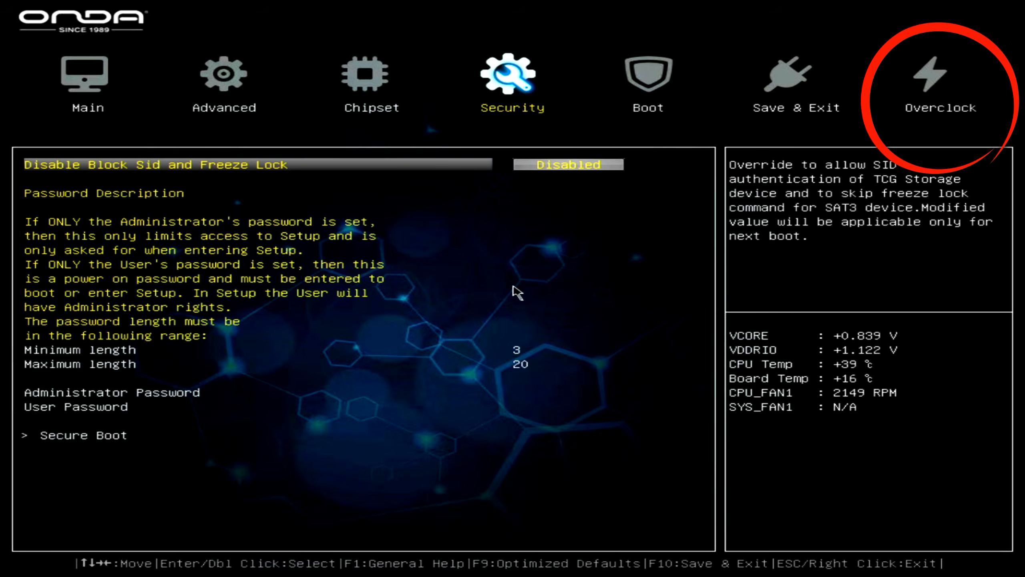
key("Right")
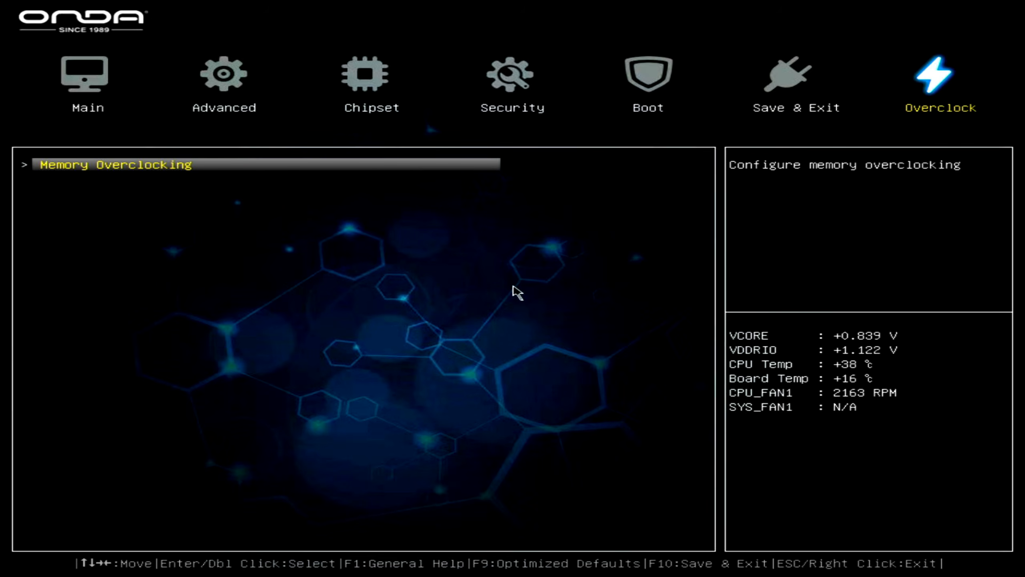
key("Return")
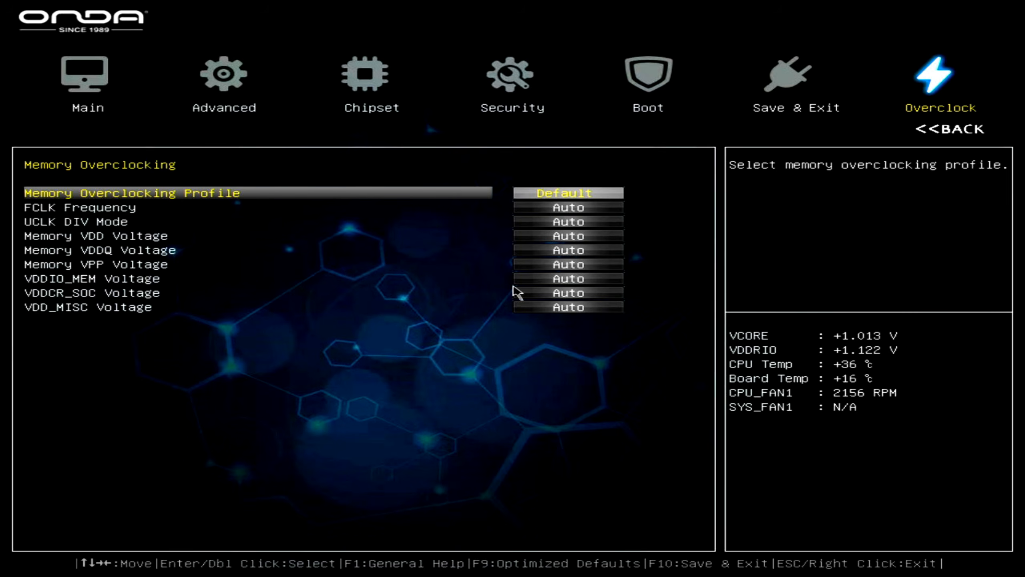
key("Return")
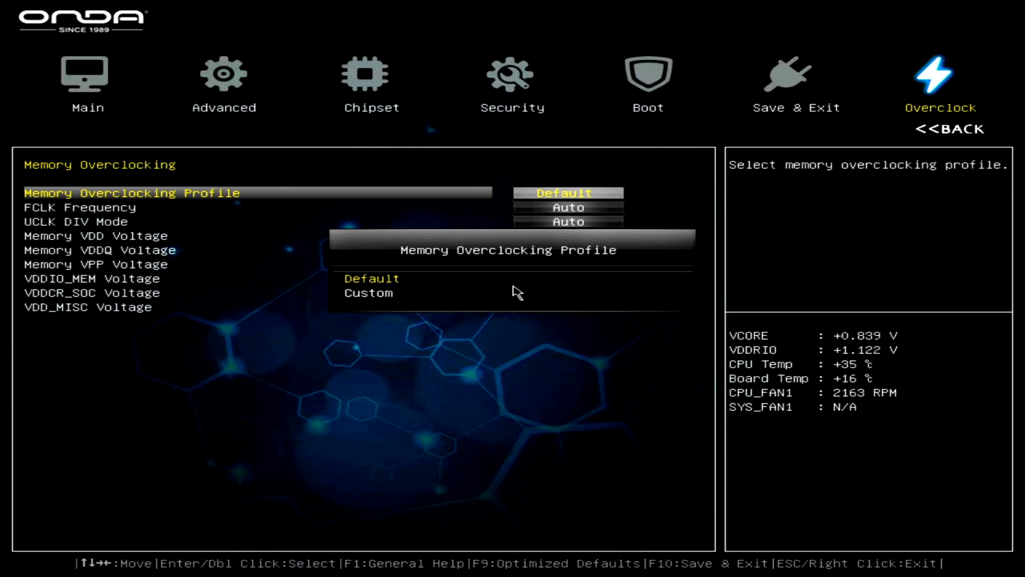
key("Down")
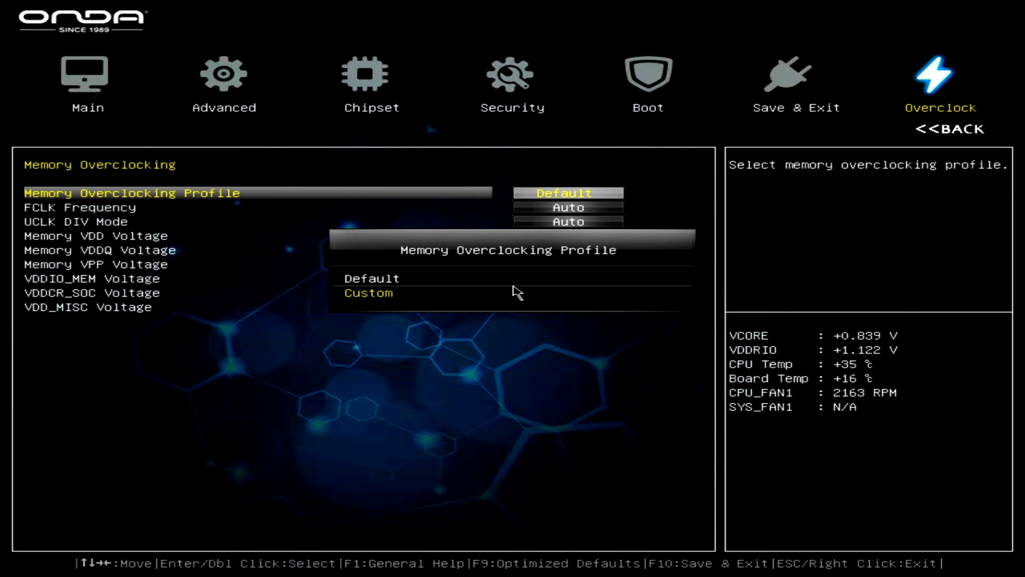
key("Return")
- Set the BIOS Memory Speed to 6000 MHz
key("Down")
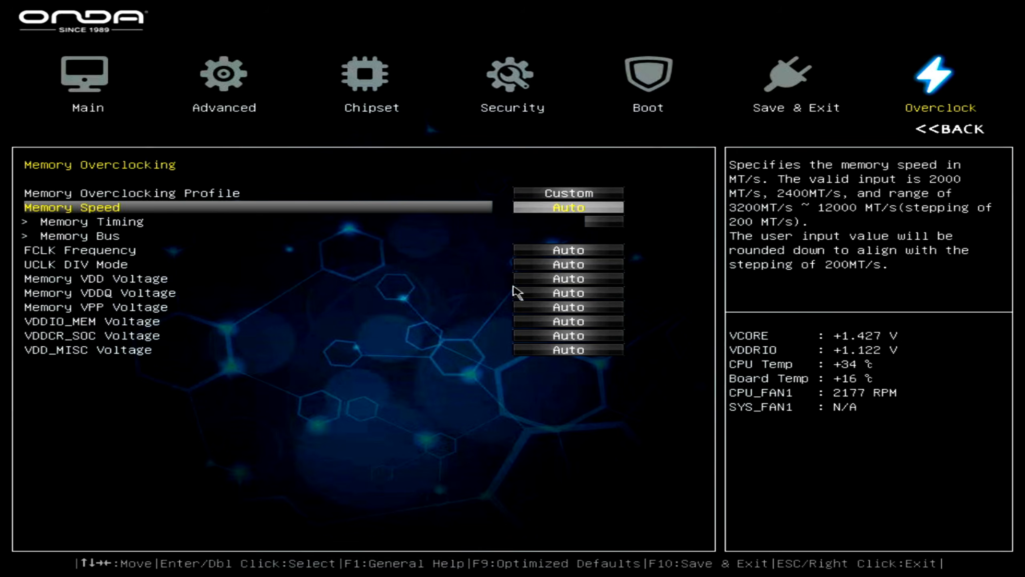
key("Return")
key("Down")
key("Down")
key("Down")
key("Down")
key("Down")
key("Down")
key("Down")
key("Down")
key("Down")
key("Down")
key("Down")
key("Down")
key("Down")
key("Down")
key("Down")
key("Down")
key("Down")
key("Down")
key("Down")
key("Down")
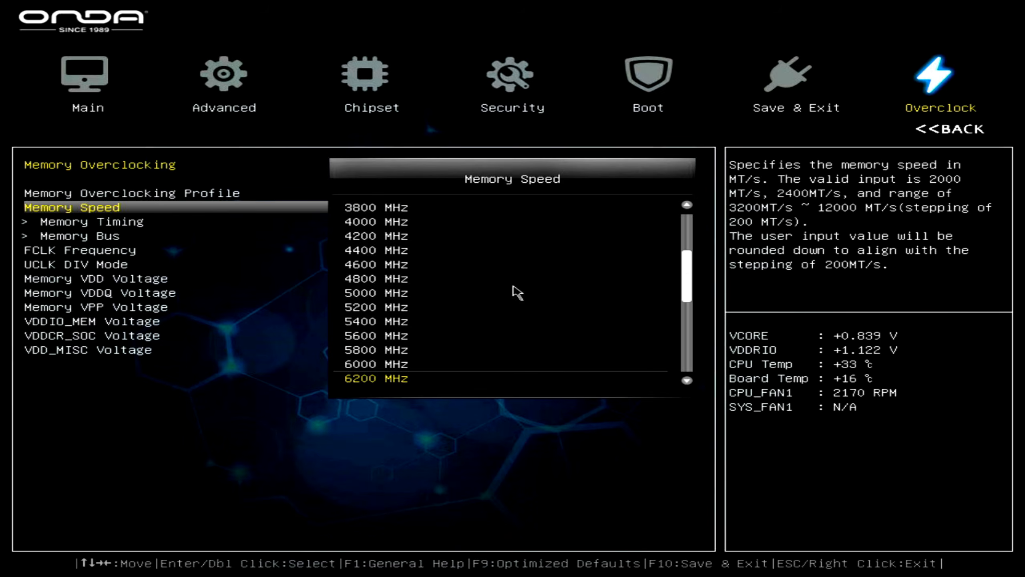
key("Up")
key("Return")
- Set the BIOS VDDCR_SOC Voltage to 1.20V
key("Down")
key("Down")
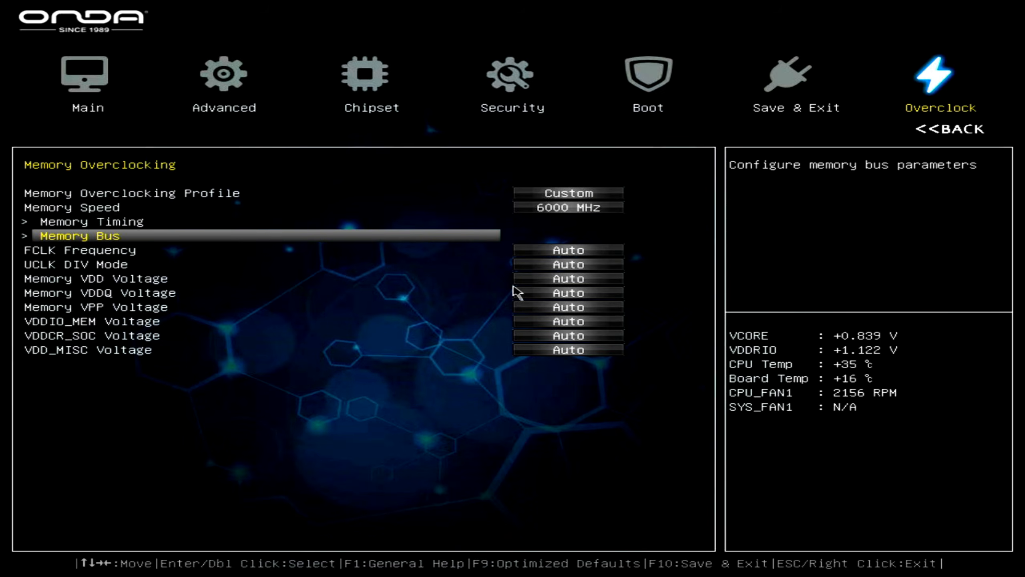
key("Down")
key("Down")
key("Down")
key("Down")
key("Down")
key("Down")
key("Down")
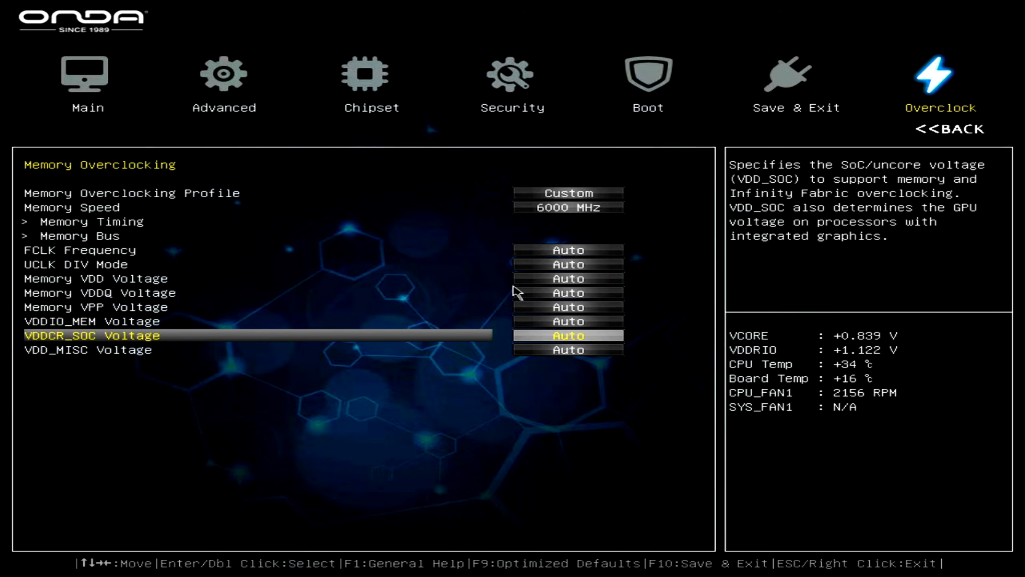
key("Return")
key("Down")
key("Down")
key("Down")
key("Down")
key("Down")
key("Down")
key("Down")
key("Down")
key("Down")
key("Down")
key("Down")
key("Down")
key("Down")
key("Down")
key("Down")
key("Down")
key("Down")
key("Down")
key("Down")
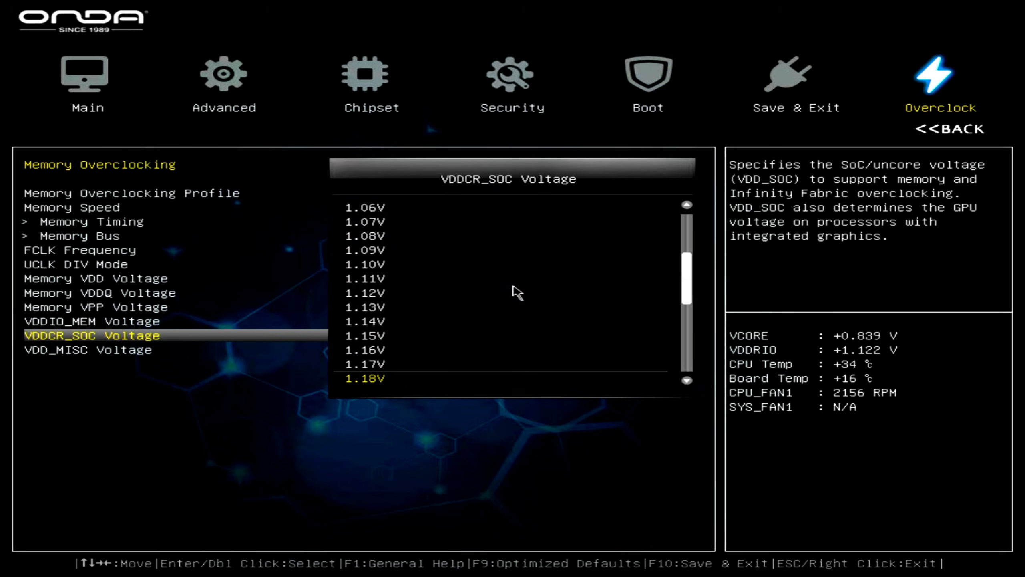
key("Down")
key("Down")
key("Return")
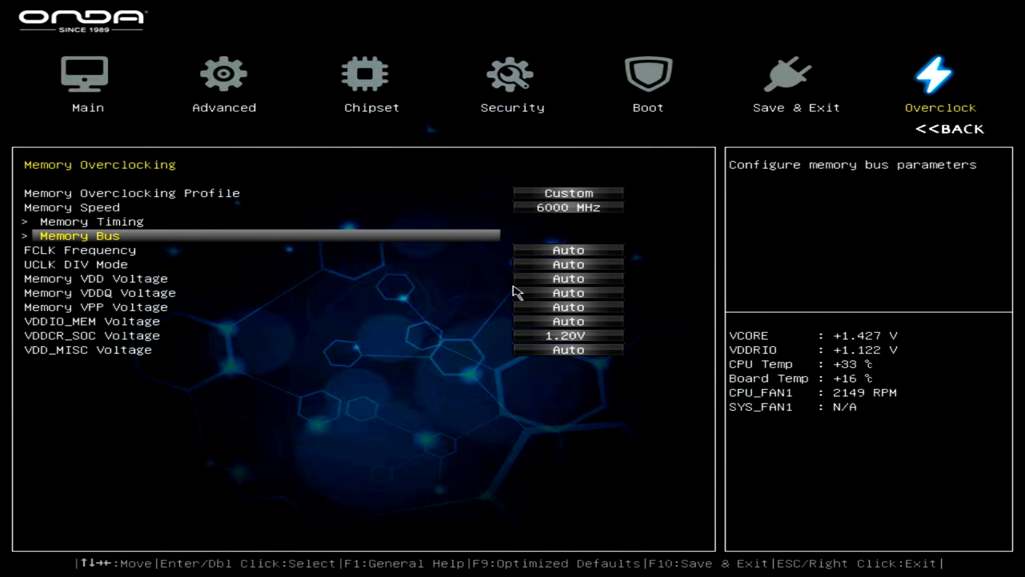
- Leave the memory overclocking settings, save the BIOS changes and reset the system
key("Escape")
key("Right")
key("Left")
key("Left")
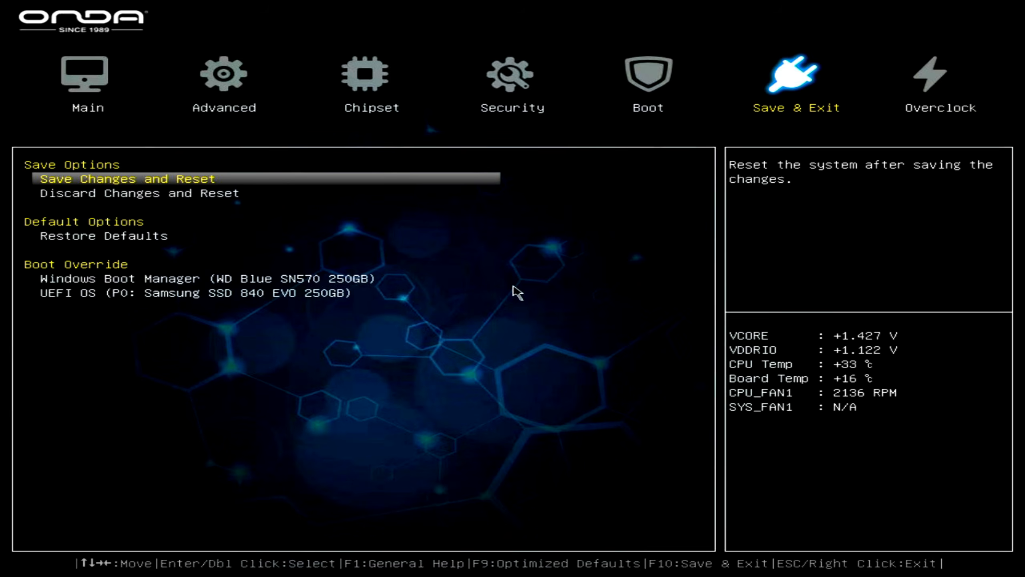
key("Return")
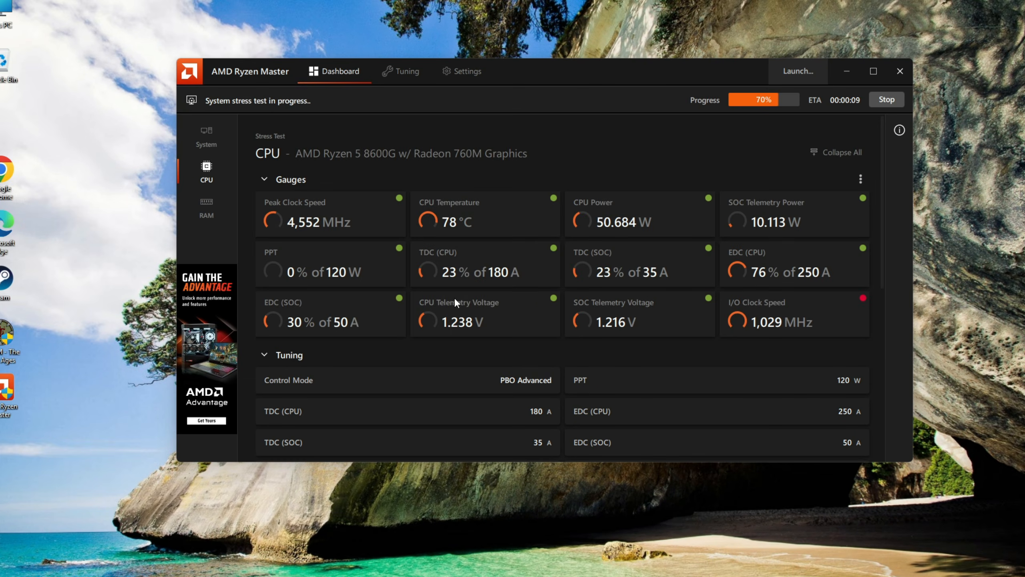
- In AMD Ryzen Master, review the CPU and RAM values during the stress test and dismiss its result
scroll(455, 299, "down", 10)
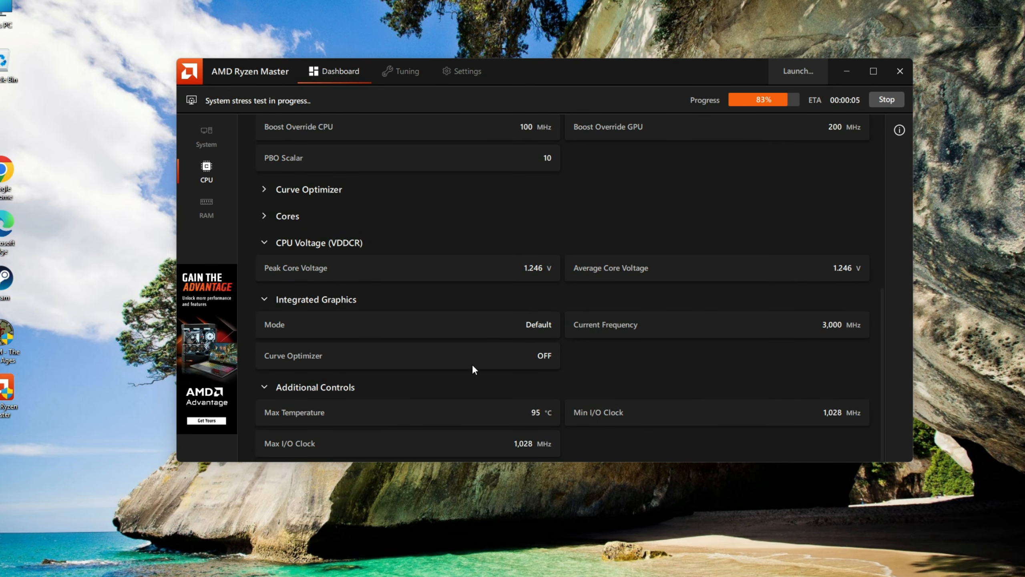
scroll(472, 365, "up", 10)
left_click(206, 208)
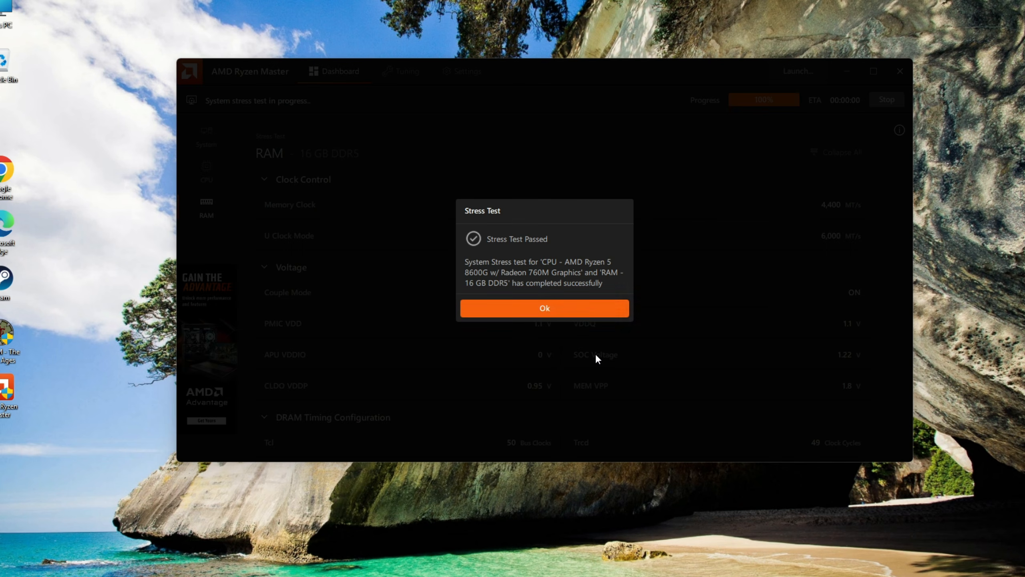
left_click(578, 310)
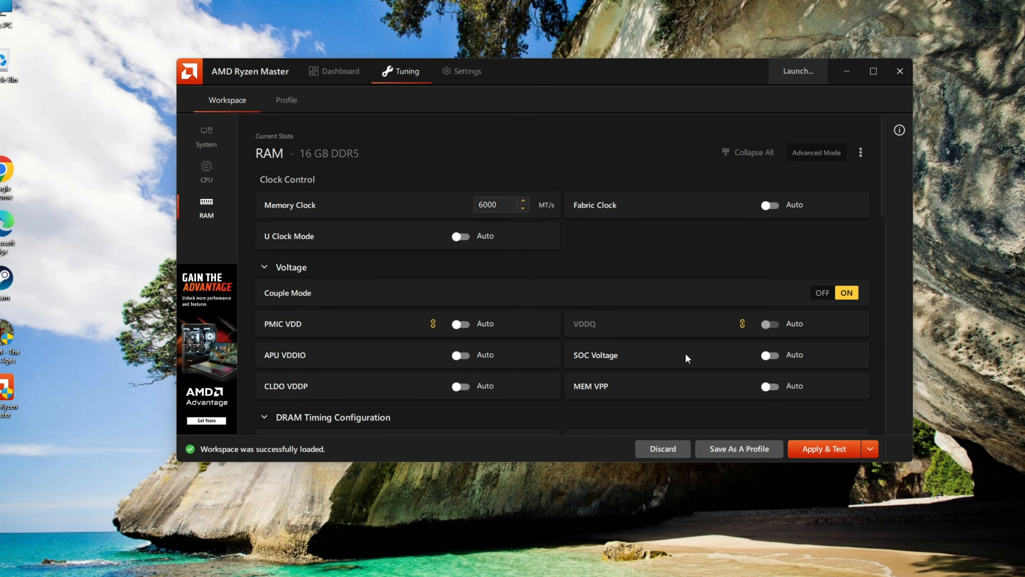
- Check the RAM clock and voltage settings in the tuning workspace and close AMD Ryzen Master
scroll(684, 353, "down", 5)
scroll(678, 361, "up", 4)
scroll(678, 363, "up", 2)
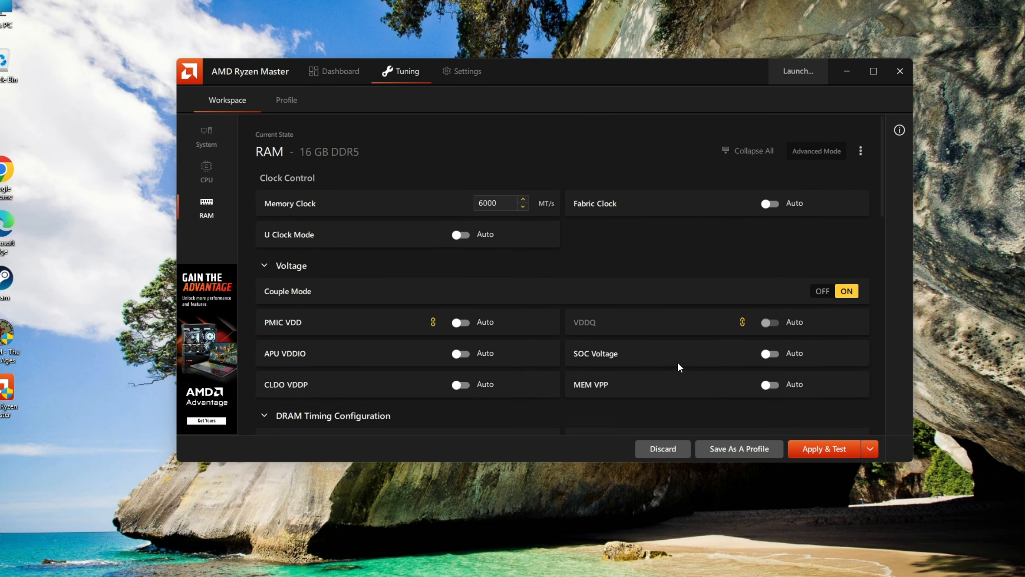
left_click(823, 449)
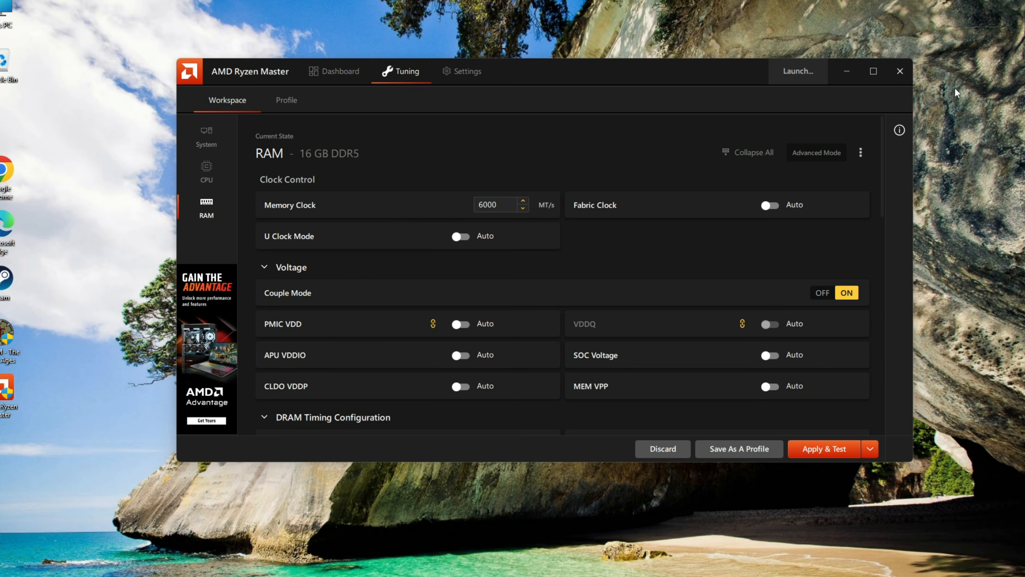
left_click(900, 70)
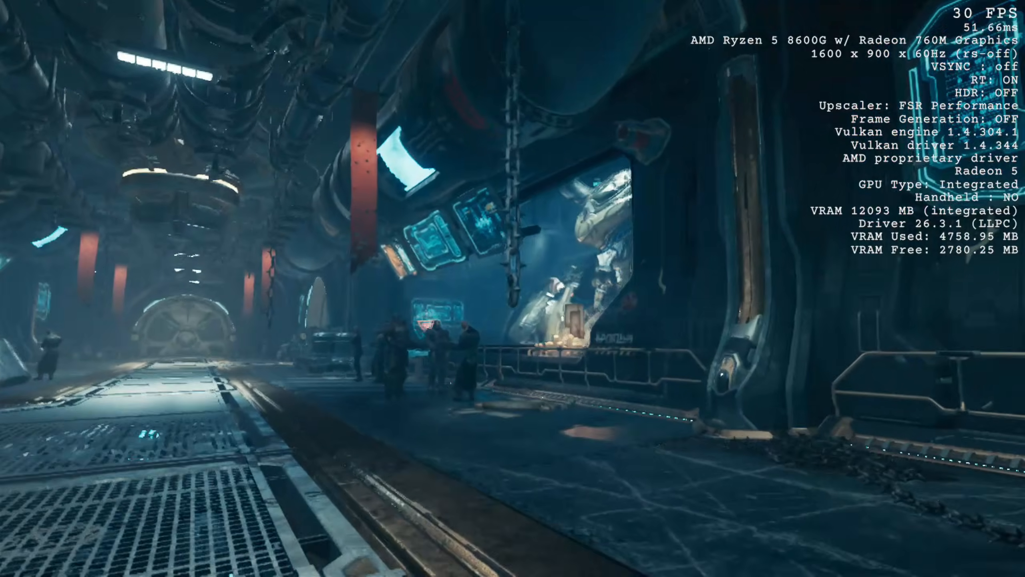
- Examine the data, graphs and video settings comparing the two Sentinel Command Station benchmark runs
key("g")
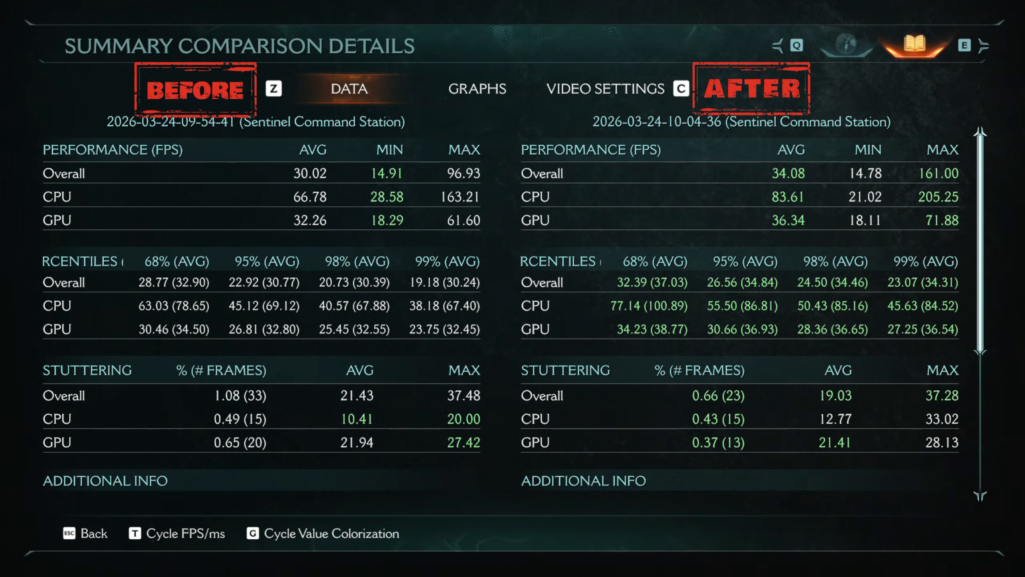
left_click_drag(980, 243, 980, 386)
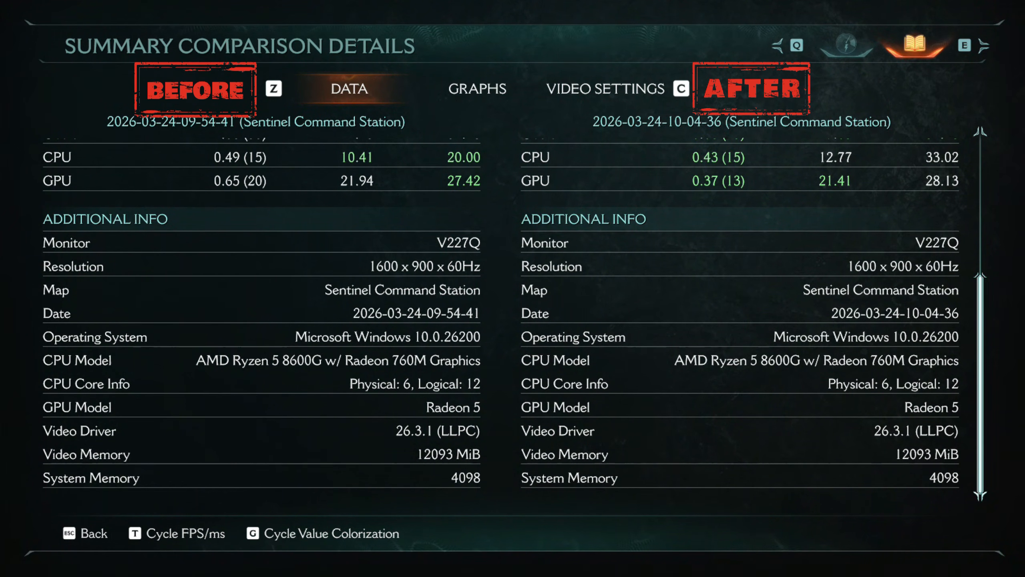
key("c")
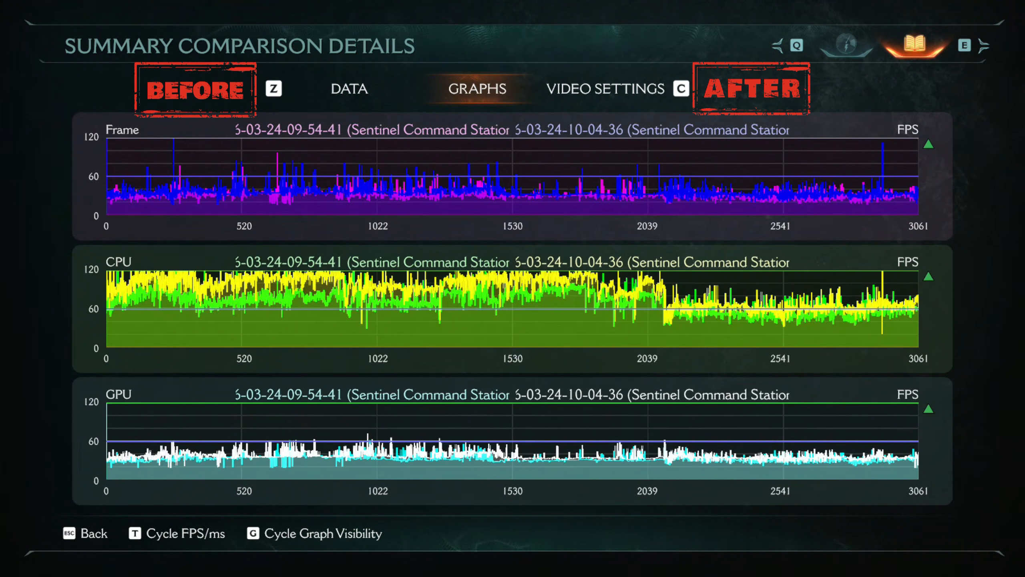
key("c")
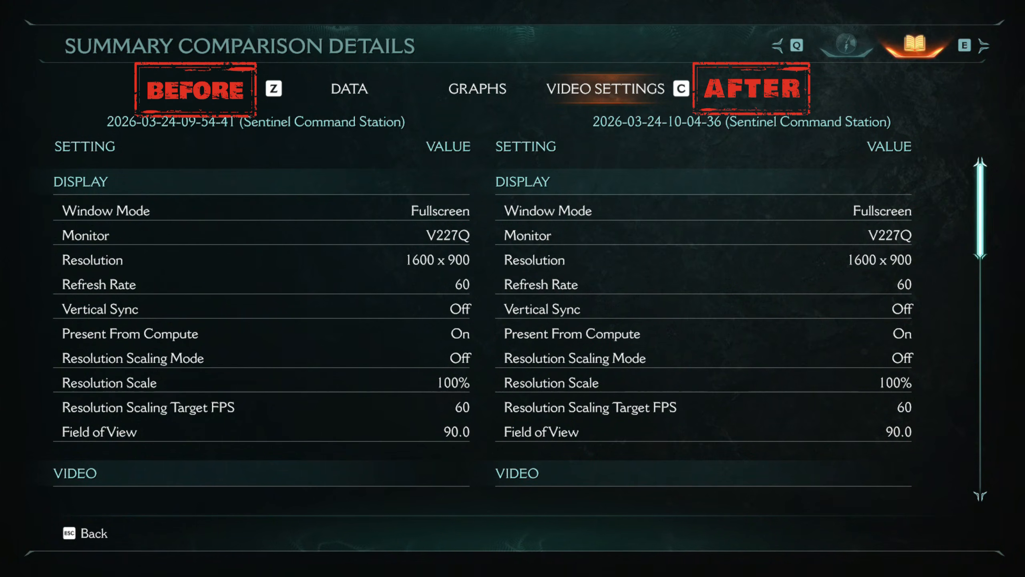
scroll(482, 323, "down", 5)
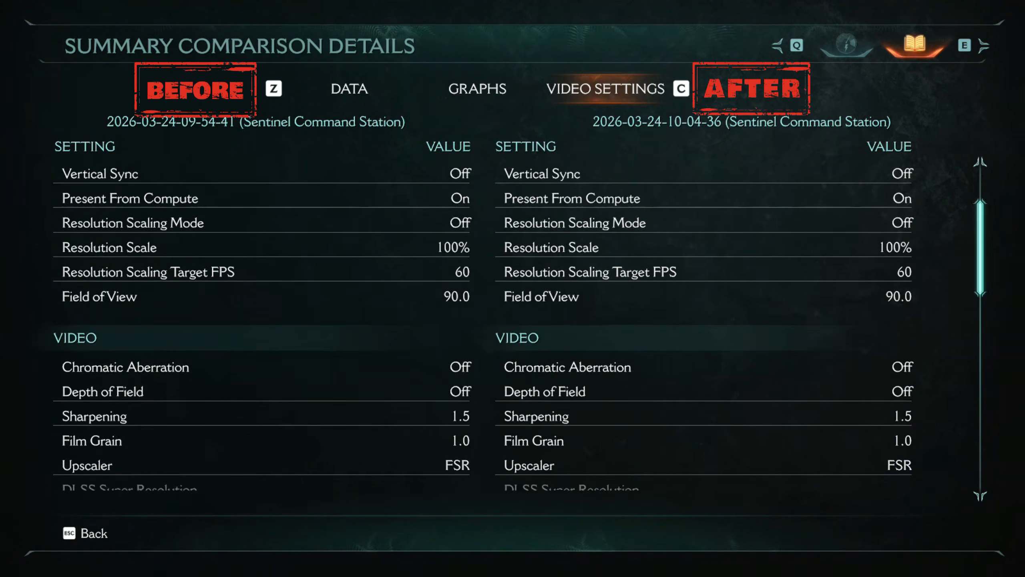
scroll(482, 323, "down", 6)
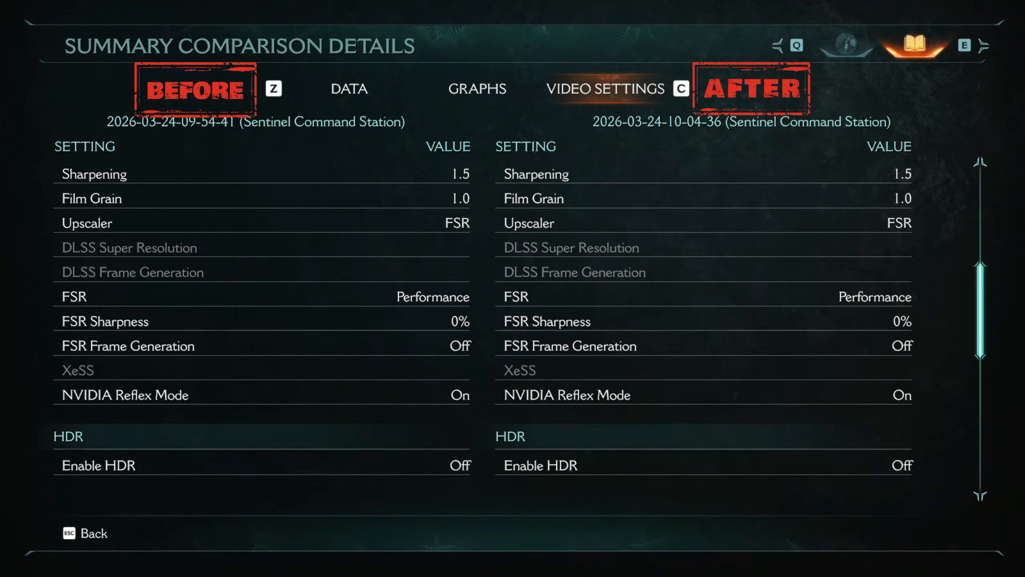
scroll(482, 323, "down", 6)
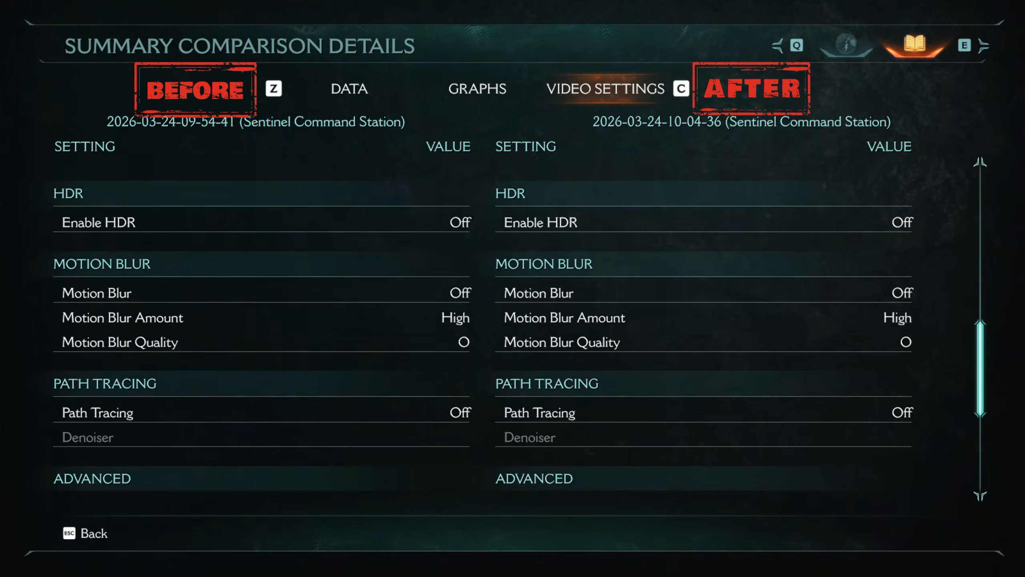
scroll(482, 323, "down", 1)
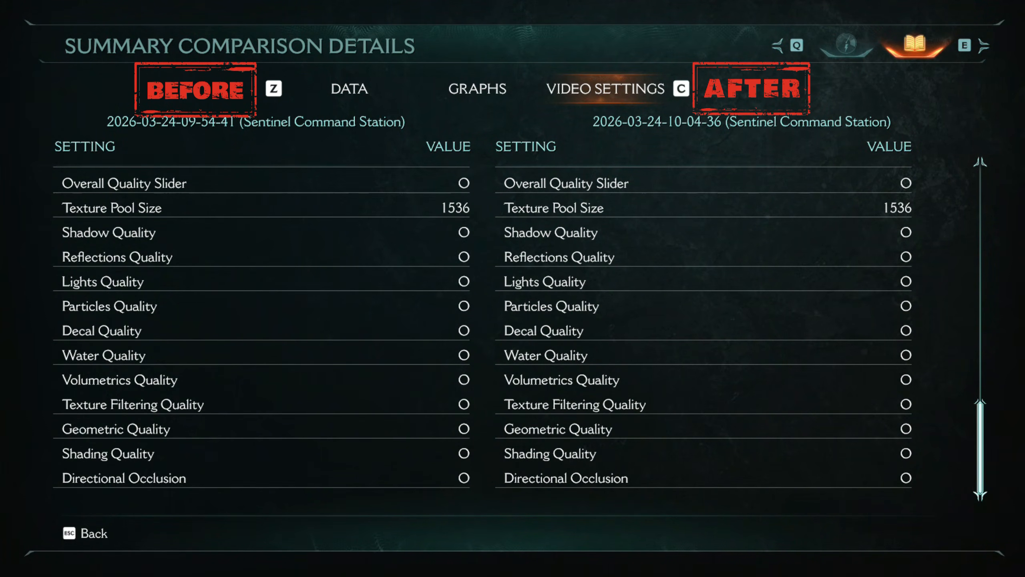
key("c")
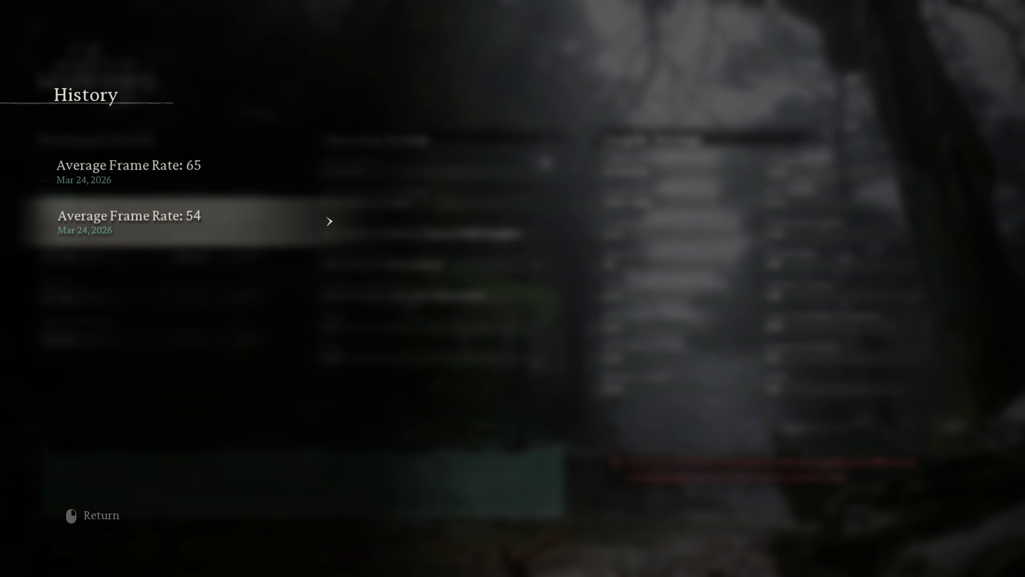
- Open the 54 FPS and 65 FPS runs from the Black Myth: Wukong benchmark history to compare them
left_click(161, 223)
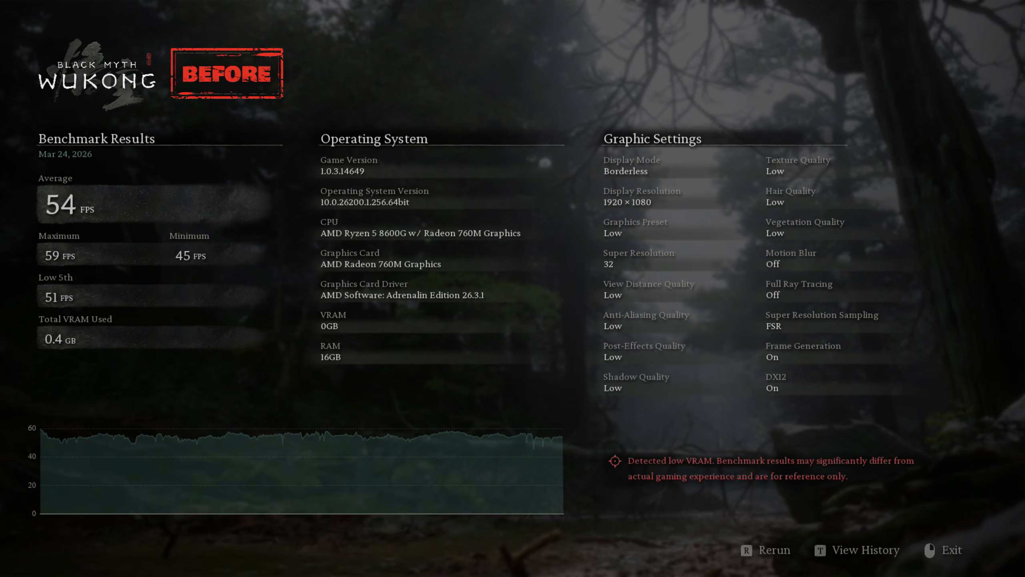
key("t")
left_click(182, 172)
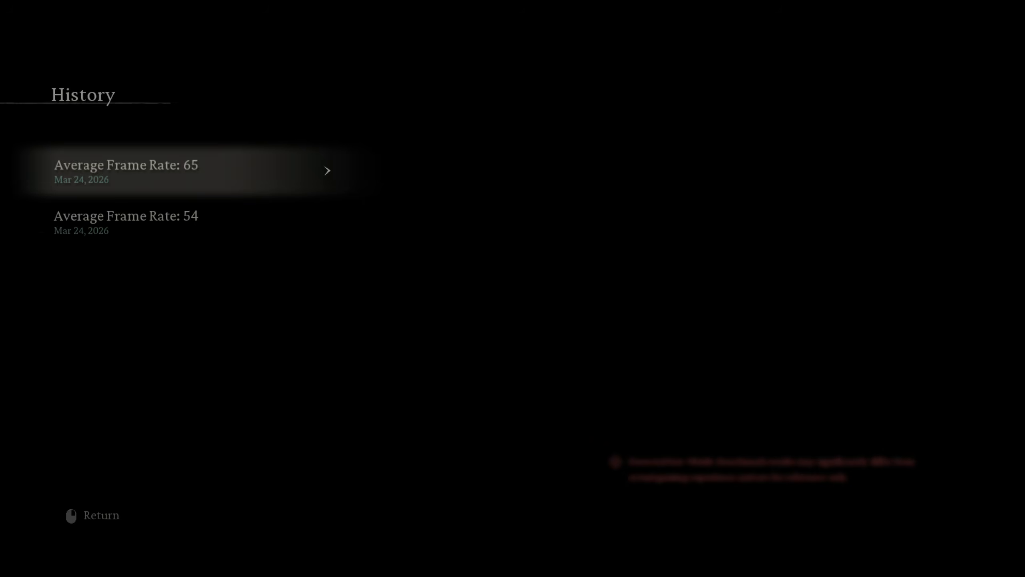